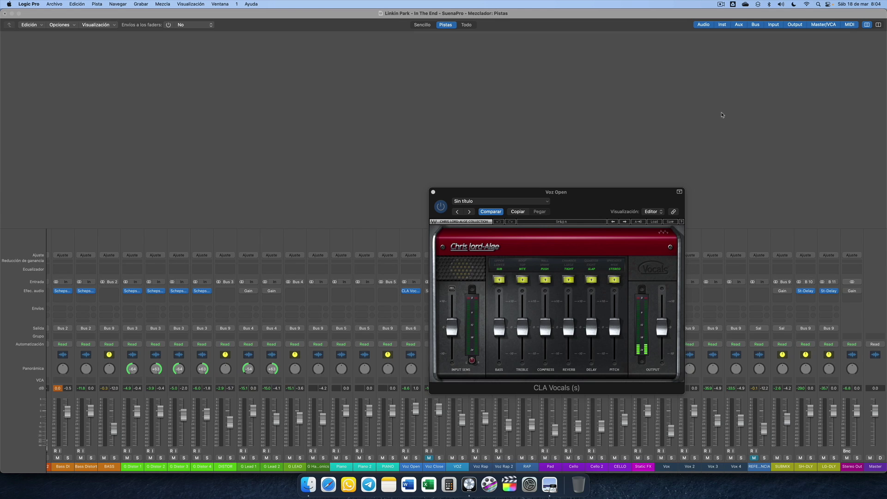
Switch to Preview and bring up the "Guía de Equipo de Audio" document, placing its window over the mixer
right_click(549, 485)
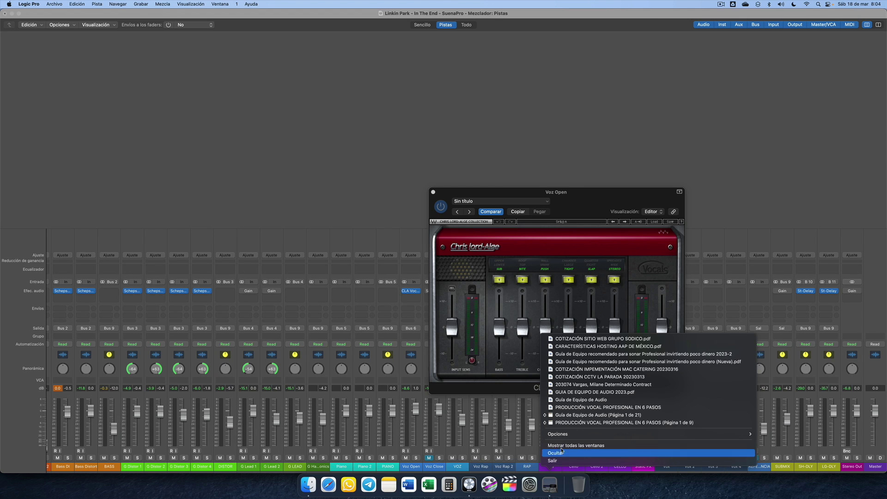
click(573, 415)
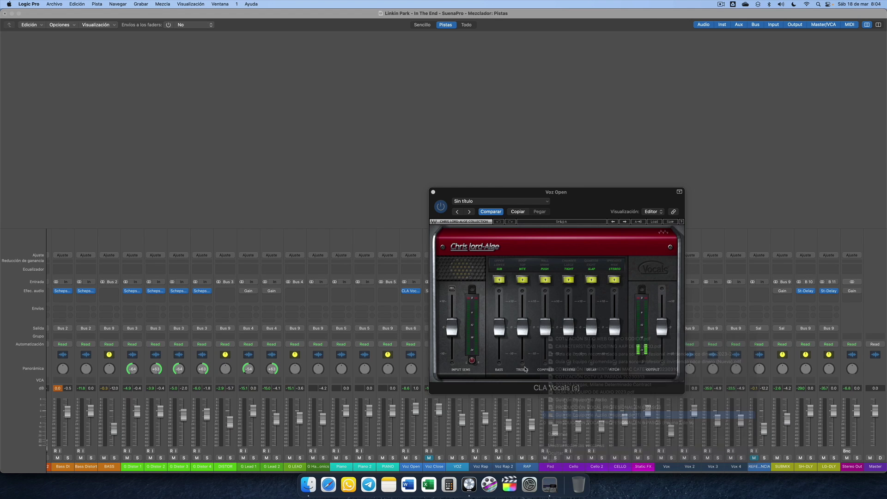
drag(462, 26, 341, 25)
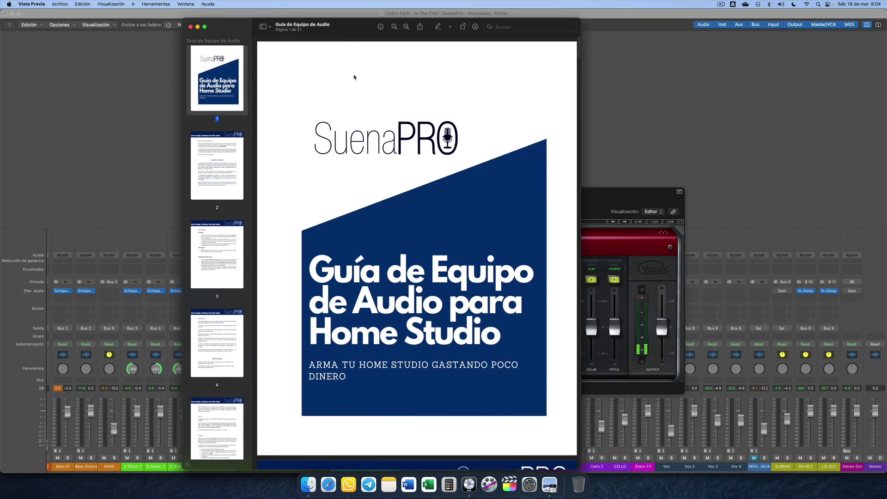
Look through the equipment guide's sections on computers, software, microphones, MIDI controllers, acoustic treatment and monitors, and close the document
scroll(444, 214, down, 10)
scroll(443, 214, down, 15)
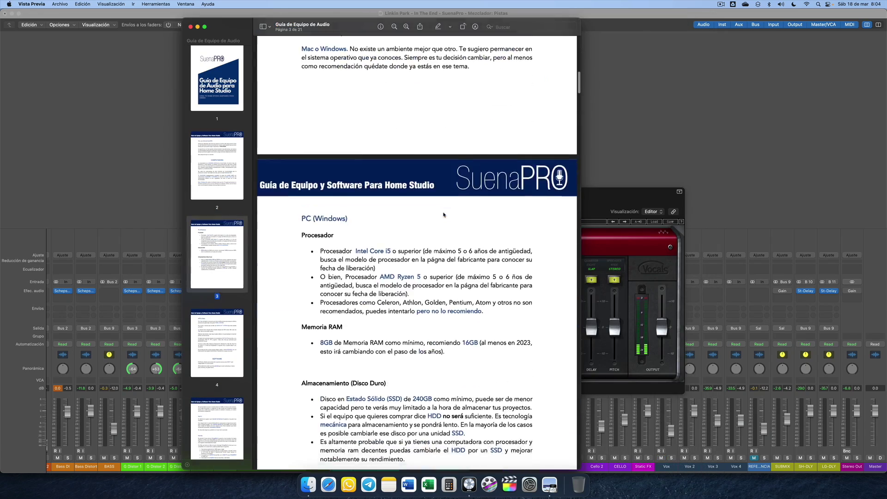
scroll(444, 214, down, 12)
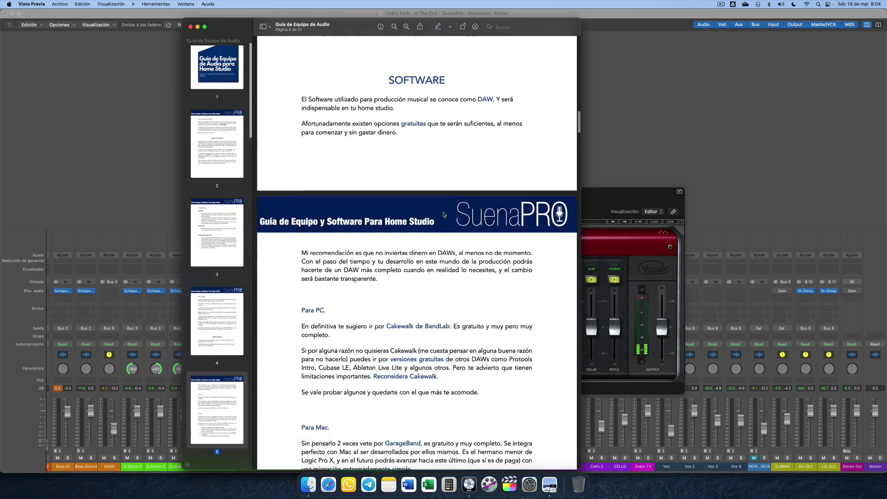
scroll(444, 214, down, 6)
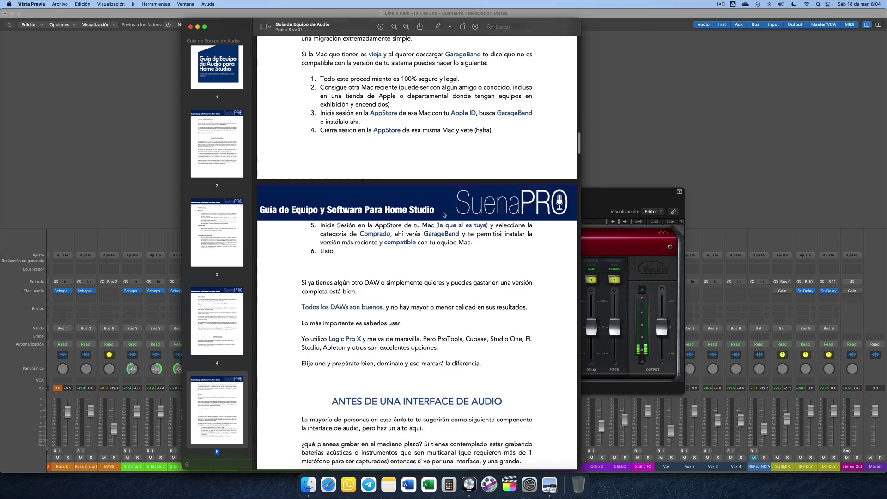
scroll(443, 214, up, 10)
scroll(444, 214, down, 14)
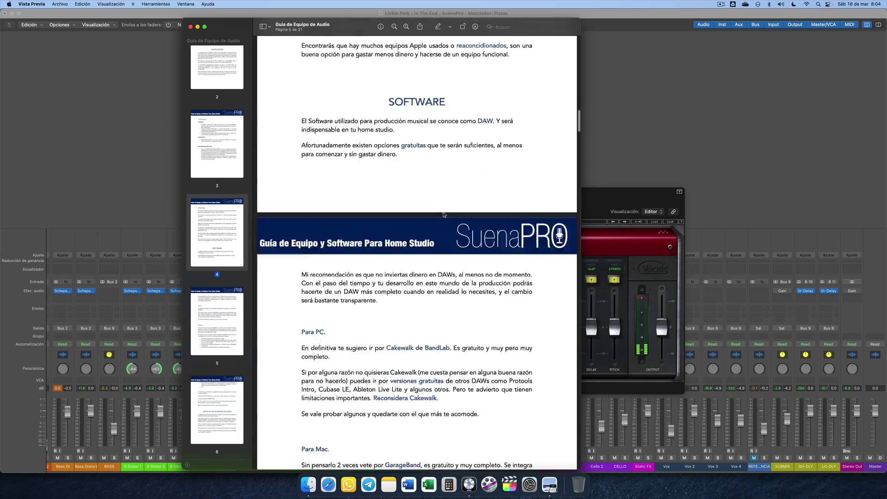
scroll(443, 214, down, 20)
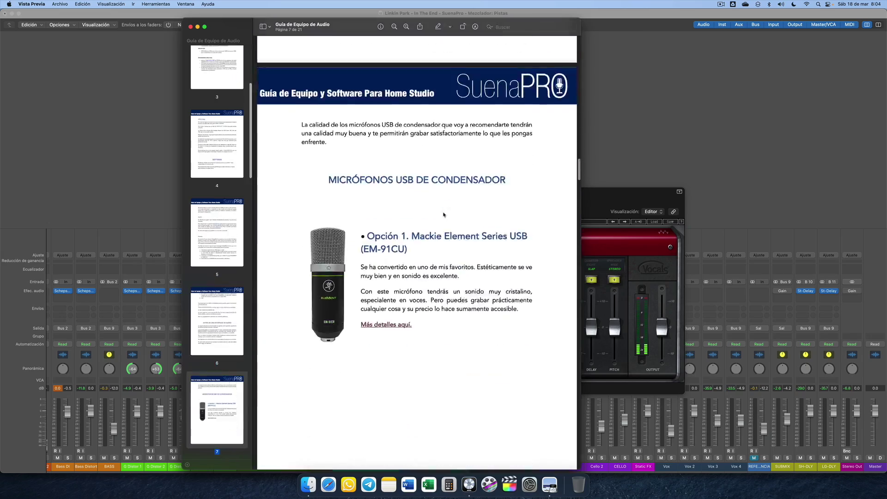
scroll(444, 214, down, 20)
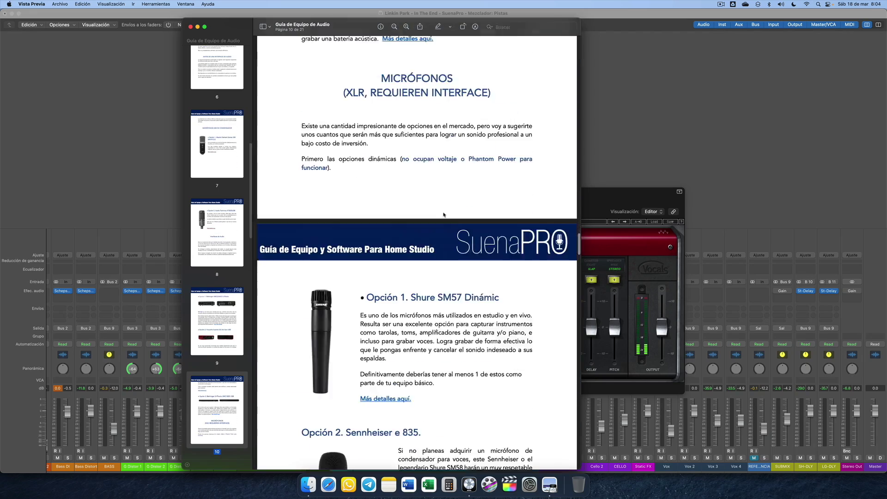
scroll(444, 214, down, 15)
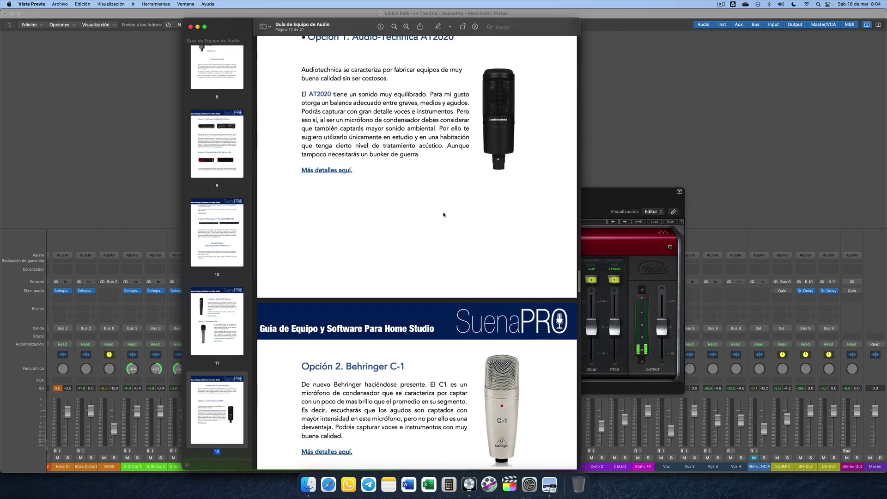
scroll(443, 214, down, 20)
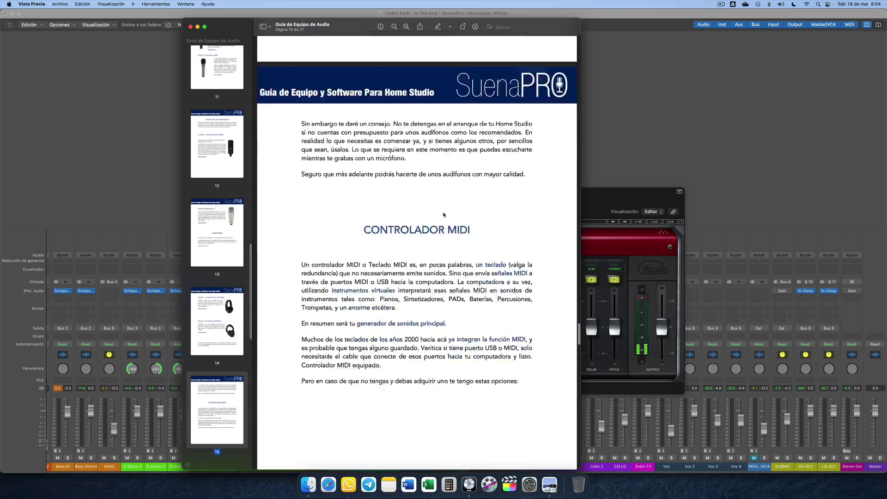
scroll(444, 214, down, 15)
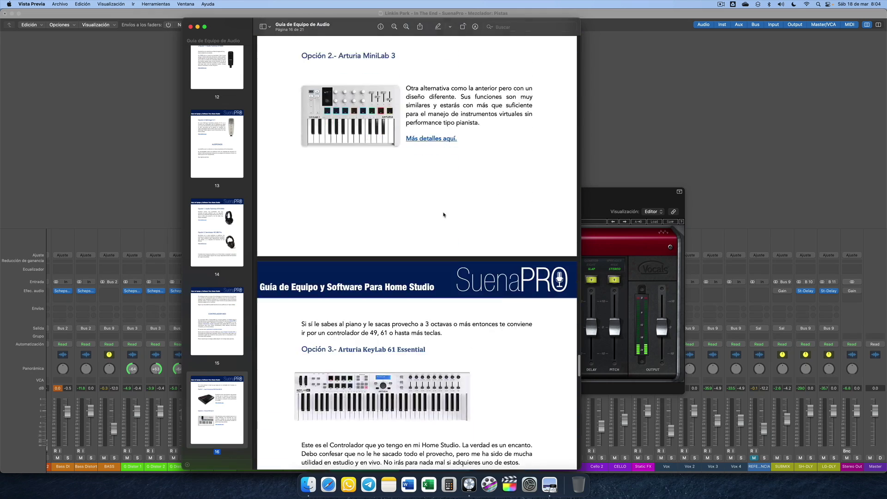
scroll(443, 214, down, 15)
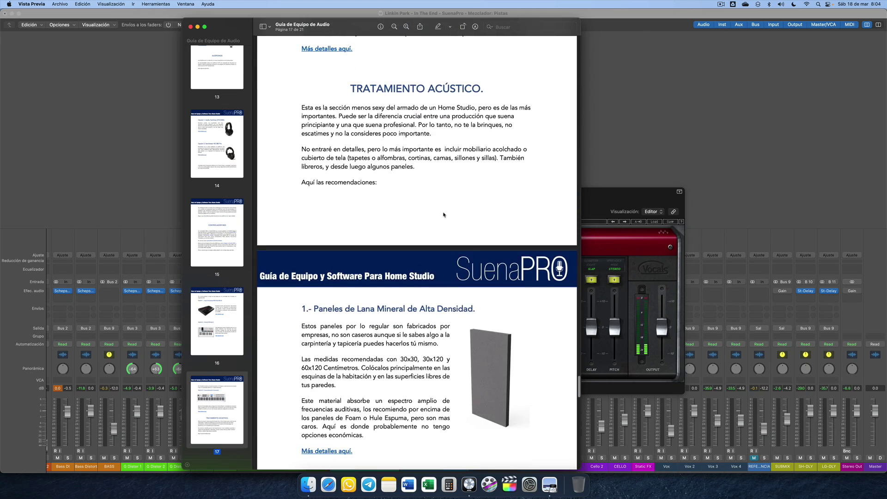
scroll(443, 213, down, 15)
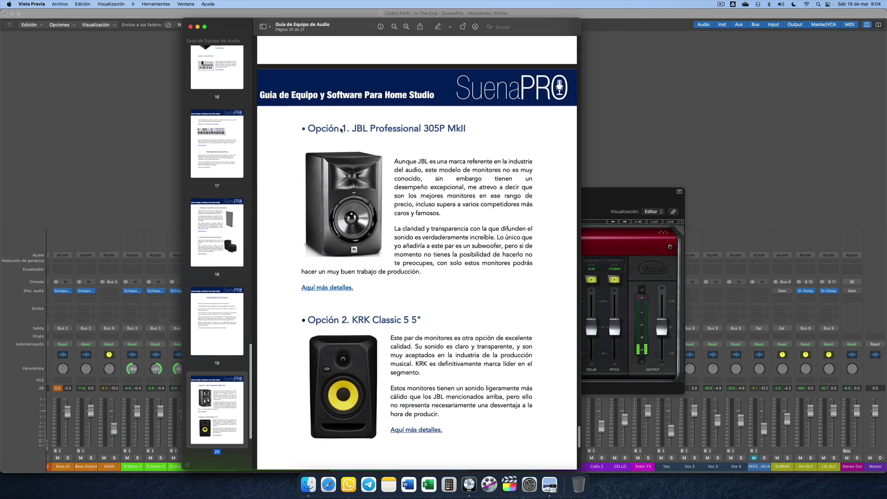
click(191, 27)
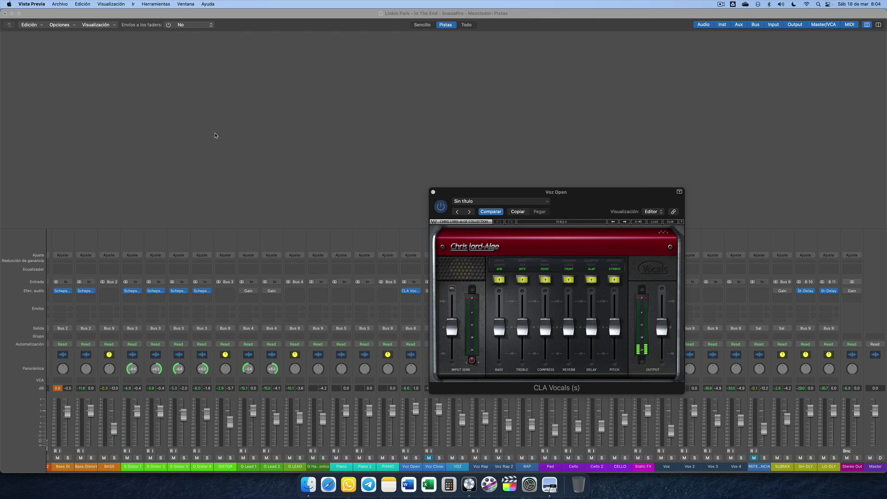
Bring up the "PRODUCCIÓN VOCAL PROFESIONAL EN 6 PASOS" document in Preview and reposition its window
right_click(553, 489)
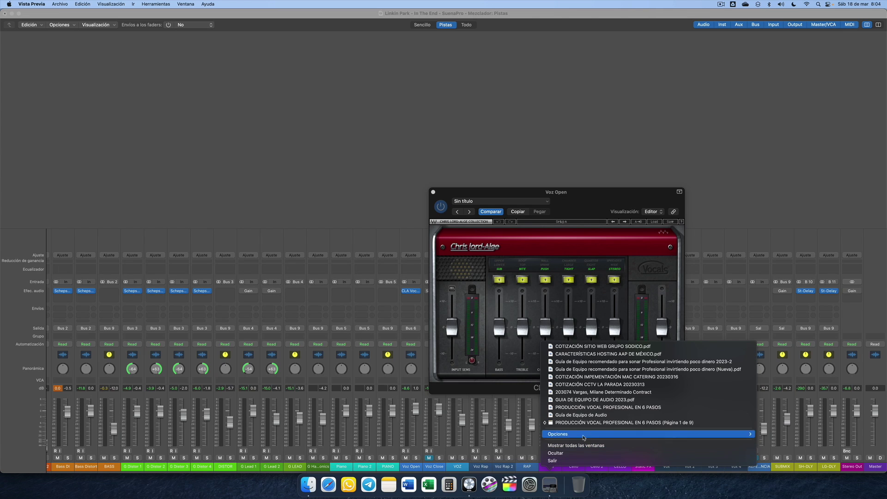
click(588, 422)
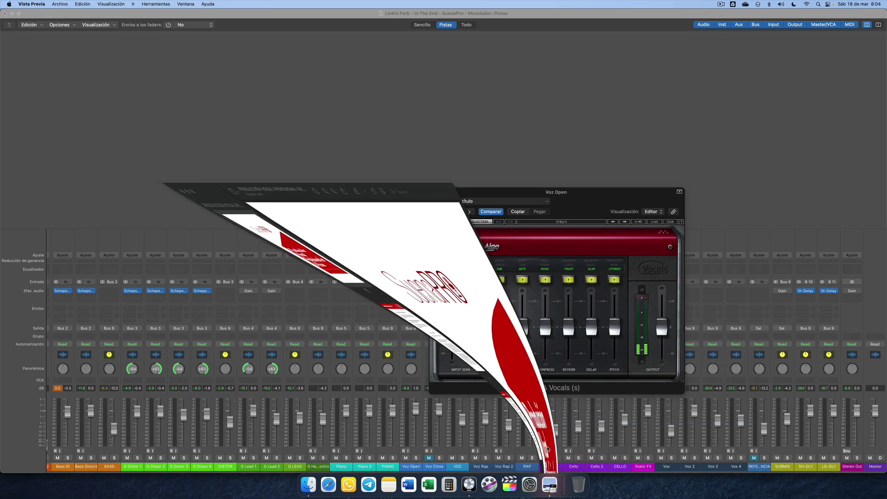
drag(152, 28, 337, 28)
Read through the vocal production guide from the singer step to the recording step, and close the document
scroll(428, 240, down, 8)
scroll(429, 240, down, 10)
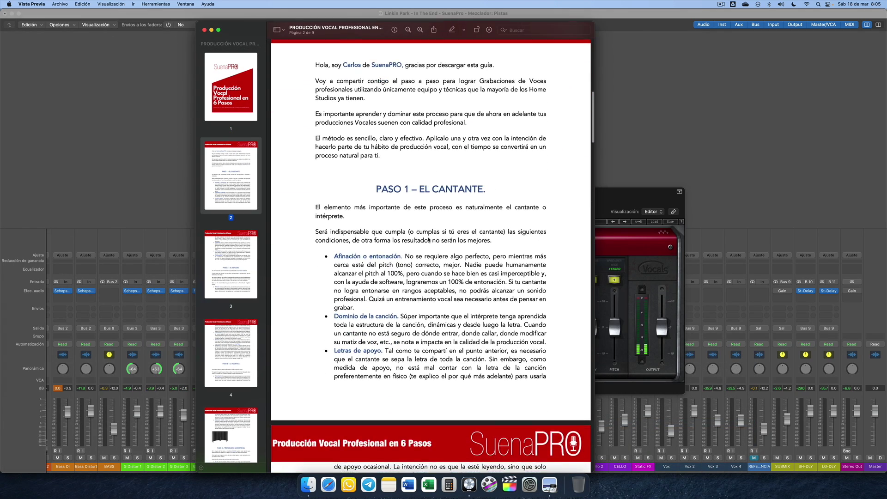
scroll(429, 240, down, 15)
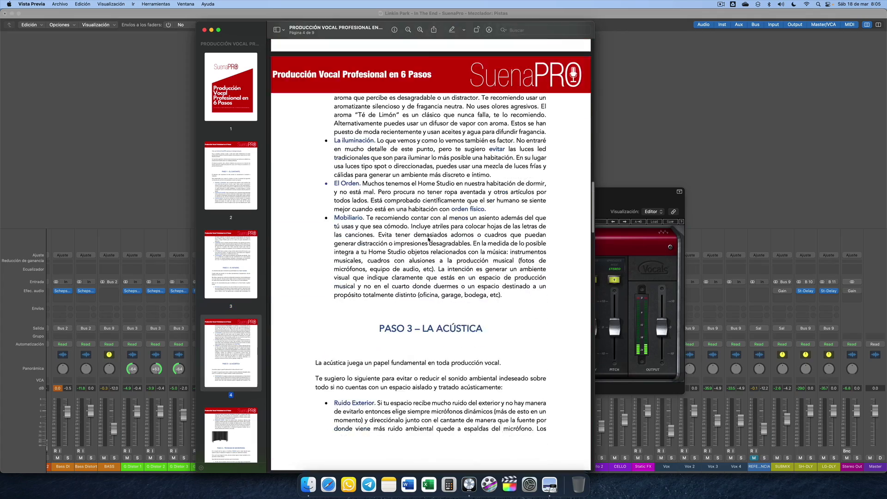
scroll(428, 240, down, 15)
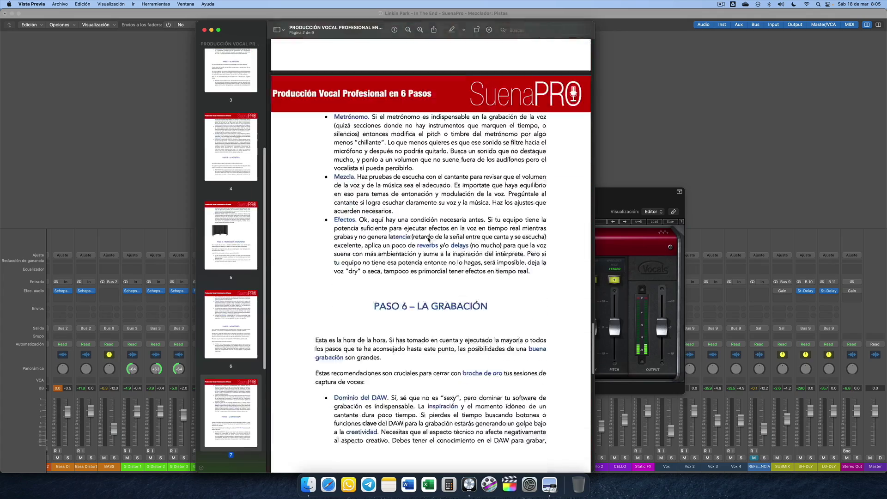
scroll(428, 240, down, 15)
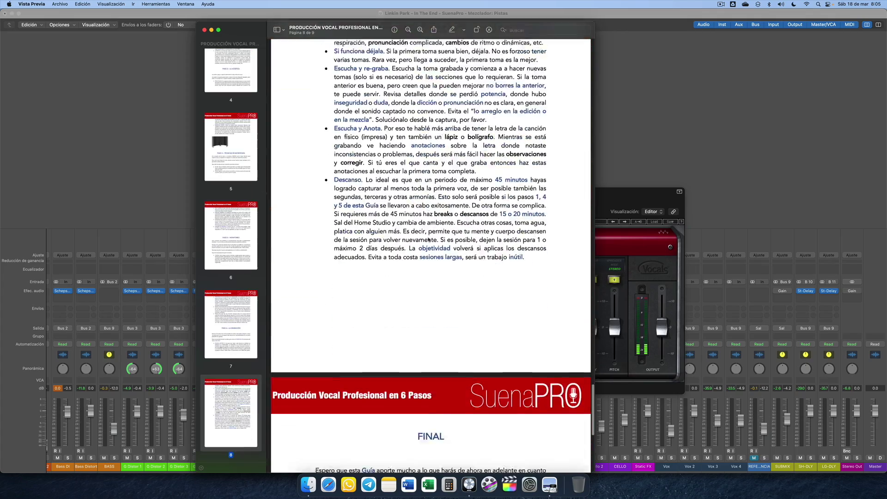
scroll(415, 185, up, 10)
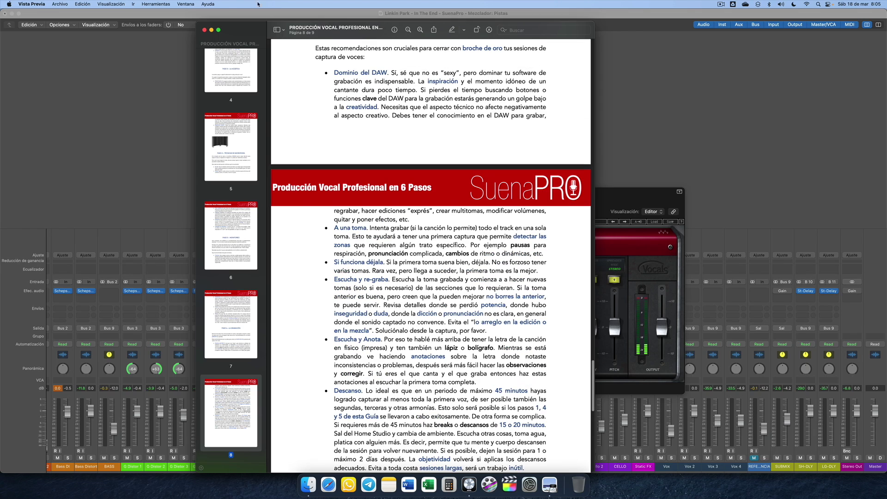
click(205, 30)
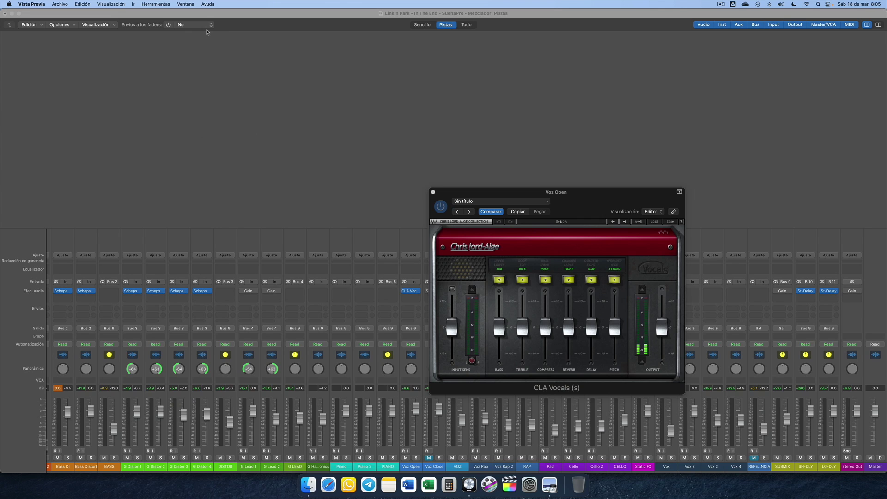
Return to Logic Pro, select the Voz Open channel and place its CLA Vocals plug-in window over the middle of the mixer
drag(590, 198, 690, 104)
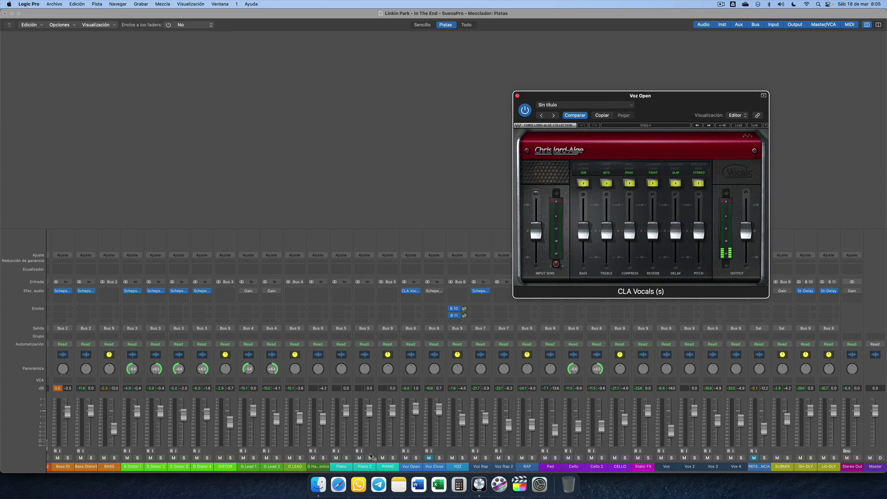
click(411, 466)
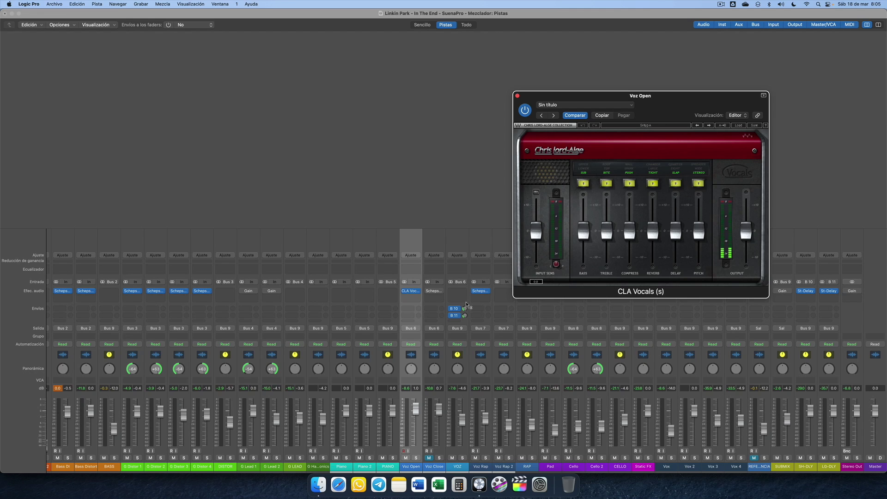
drag(664, 105, 474, 180)
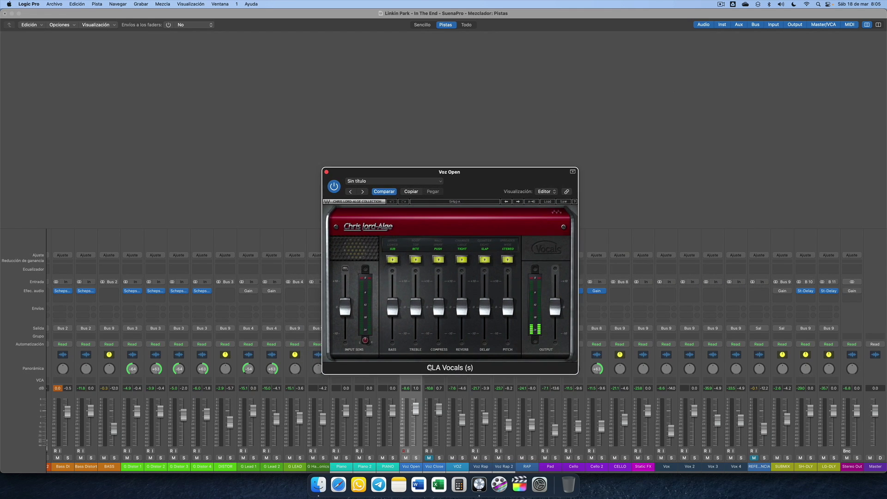
click(417, 457)
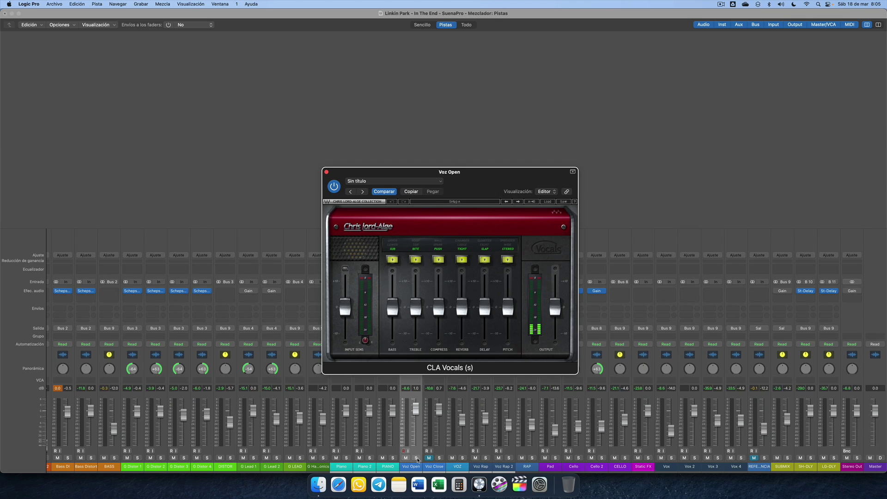
click(476, 175)
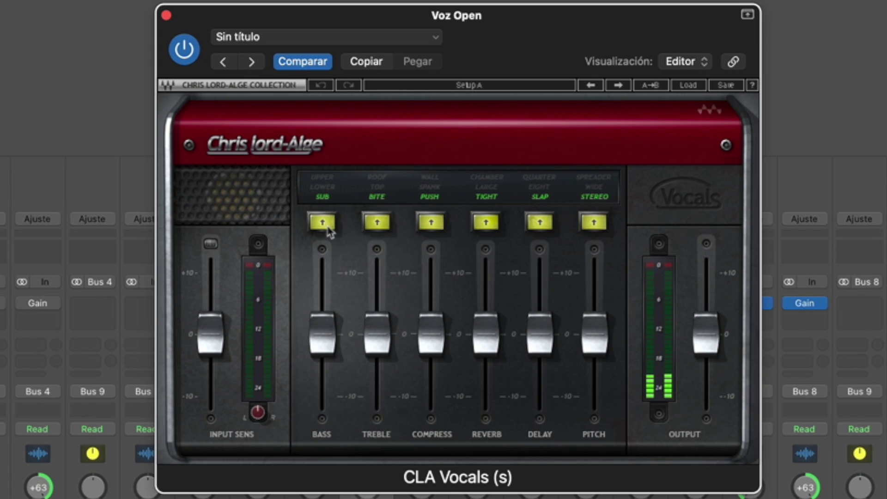
Cycle the Bass, Treble, Compress and Reverb modes of CLA Vocals until all four sections are off
click(369, 252)
click(369, 252)
click(368, 252)
click(377, 224)
click(377, 224)
click(376, 224)
click(431, 224)
click(431, 224)
click(431, 224)
click(486, 224)
click(486, 224)
click(486, 224)
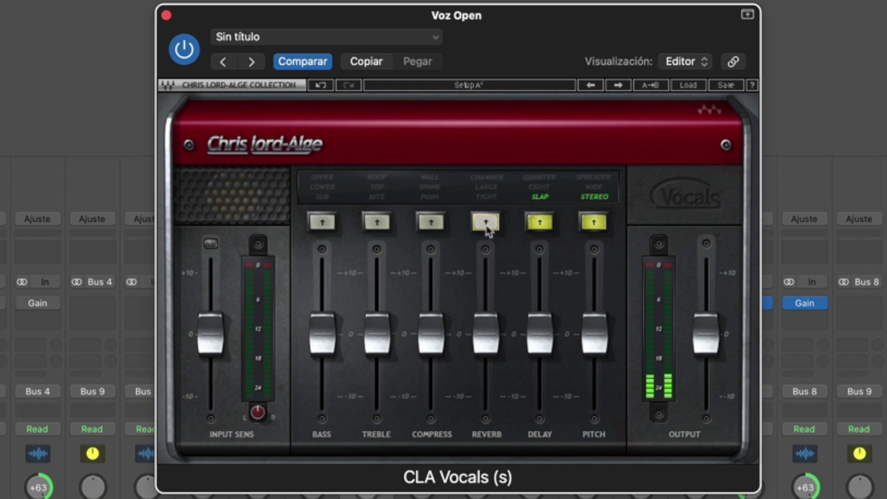
Cycle the Delay and Pitch modes of CLA Vocals until both sections are off
click(536, 224)
click(535, 224)
click(536, 224)
click(593, 225)
click(593, 225)
click(592, 225)
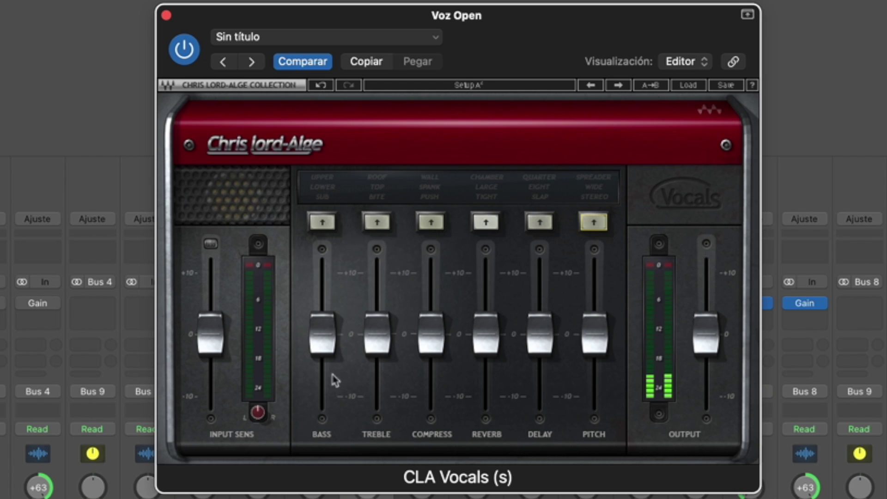
Switch the Bass section to Sub and sweep its fader from the minimum up to 10.0
drag(337, 352, 338, 416)
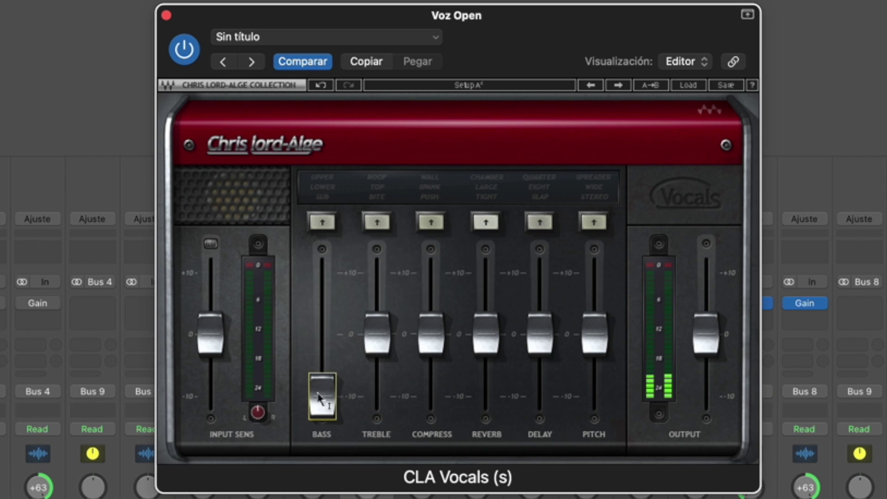
click(324, 201)
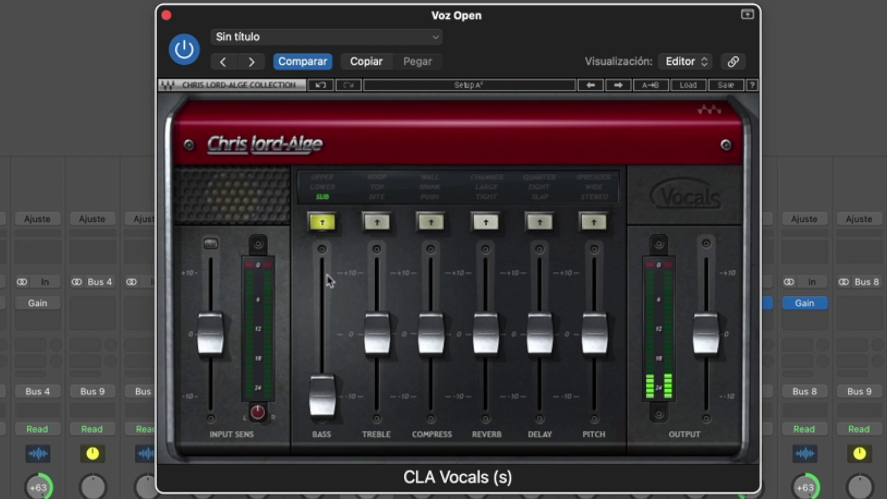
mouse_move(322, 413)
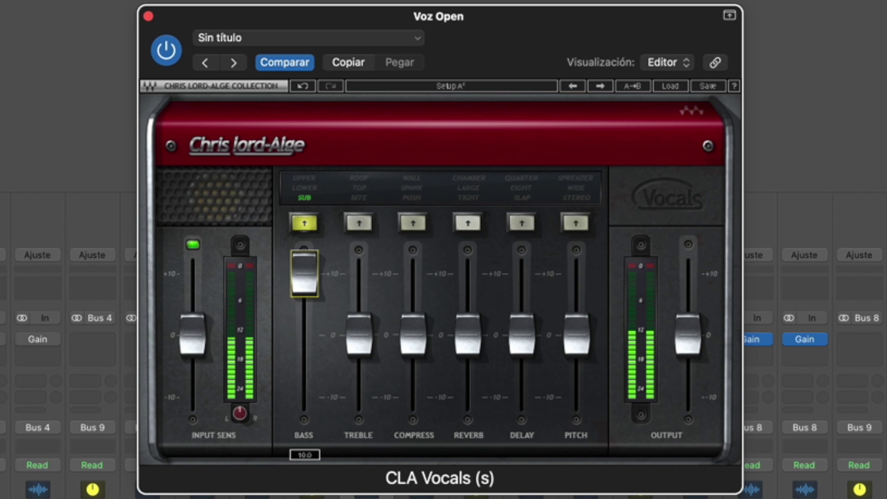
drag(307, 396, 304, 274)
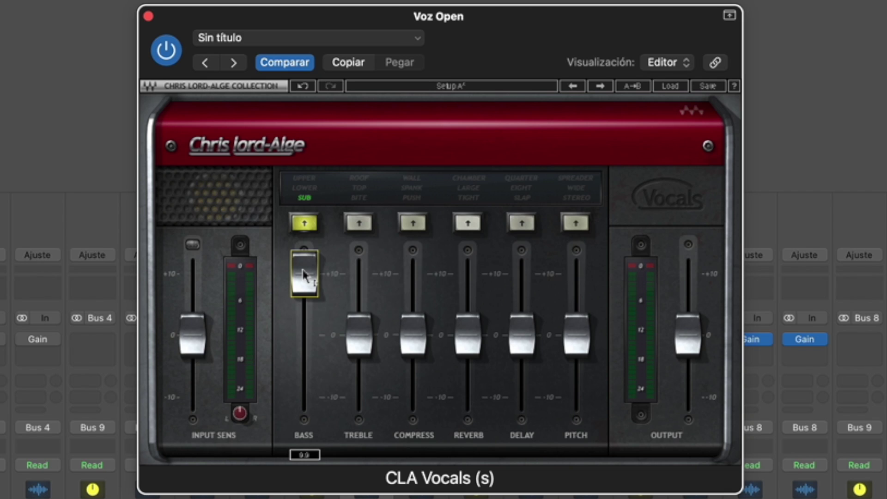
drag(304, 276, 304, 273)
click(304, 288)
mouse_move(304, 274)
mouse_down()
mouse_move(304, 397)
mouse_move(304, 274)
mouse_up()
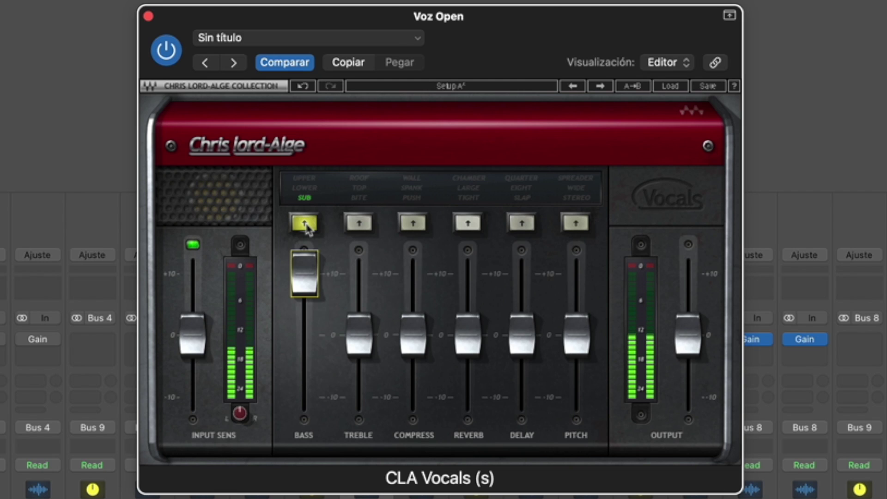
Switch the Bass section to Lower and audition it during playback, moving its fader and finishing at the maximum
key(space)
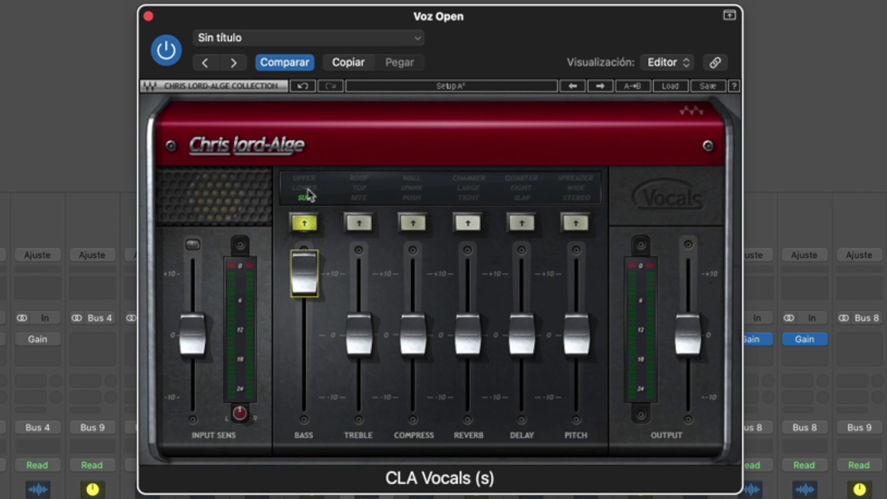
click(305, 224)
key(space)
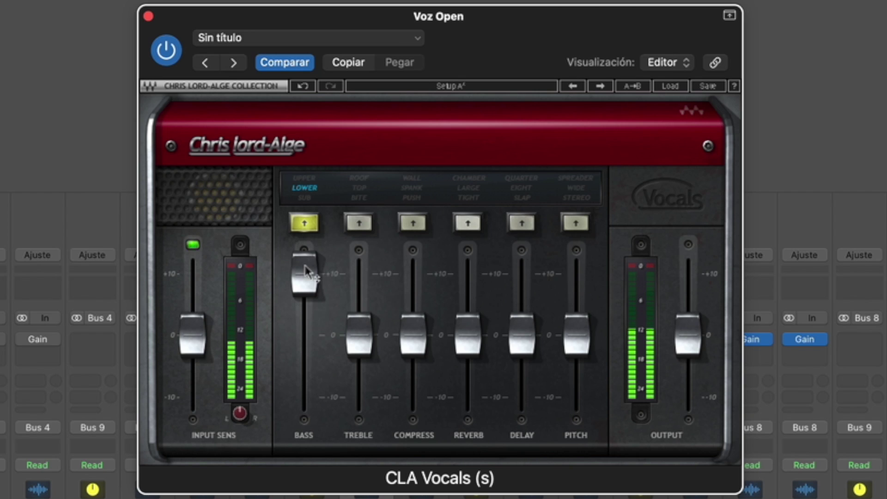
mouse_move(307, 262)
mouse_down()
mouse_move(307, 393)
mouse_move(305, 270)
mouse_up()
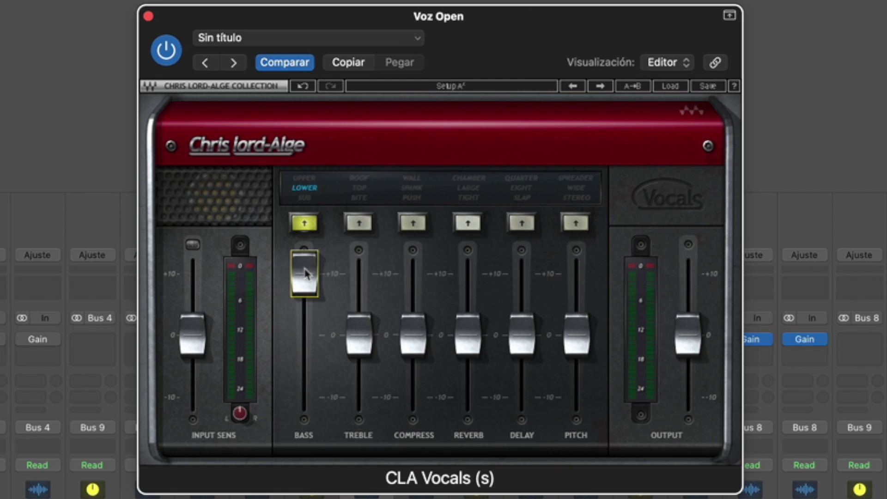
Switch the Bass section to Upper and audition it during playback, moving its fader and finishing at 10.0
click(307, 180)
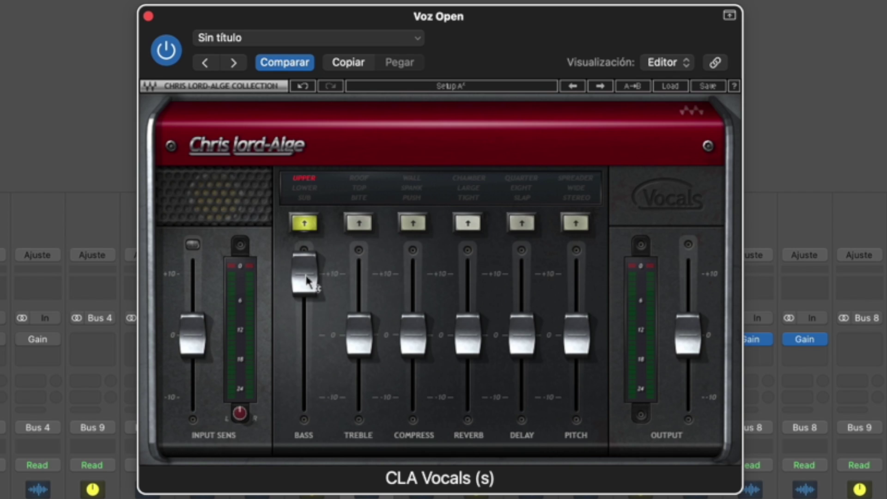
key(space)
mouse_move(307, 282)
mouse_move(307, 283)
mouse_down()
mouse_move(307, 406)
mouse_move(307, 273)
mouse_move(305, 406)
mouse_move(305, 273)
mouse_move(306, 284)
mouse_up()
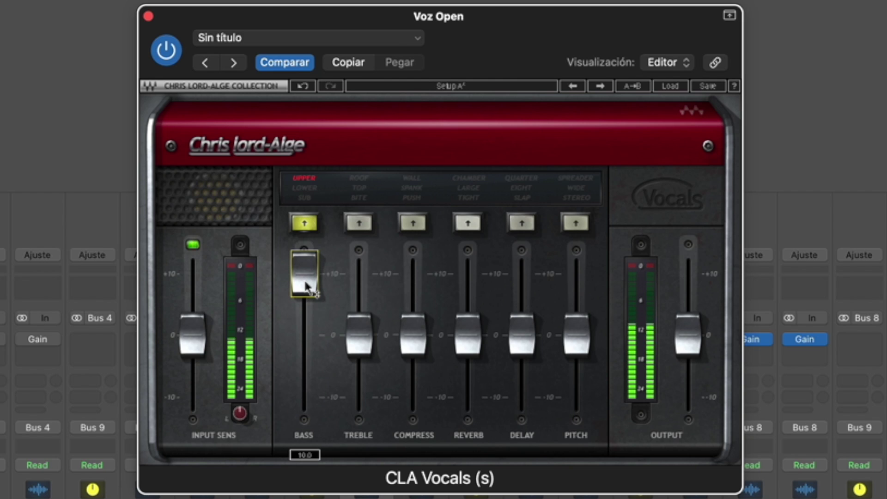
mouse_move(307, 285)
mouse_down()
mouse_move(304, 398)
mouse_move(306, 286)
mouse_up()
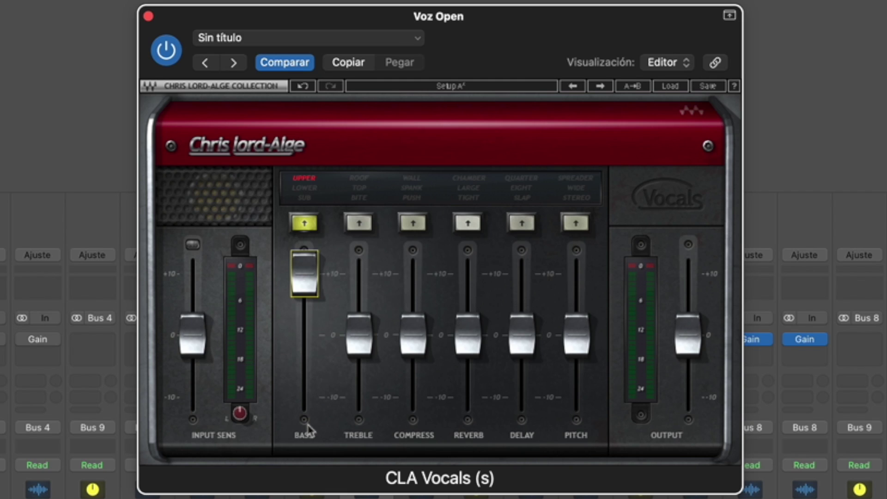
Lower the Bass fader, switch the Bass section off and reset its fader to the default position
drag(309, 293, 307, 365)
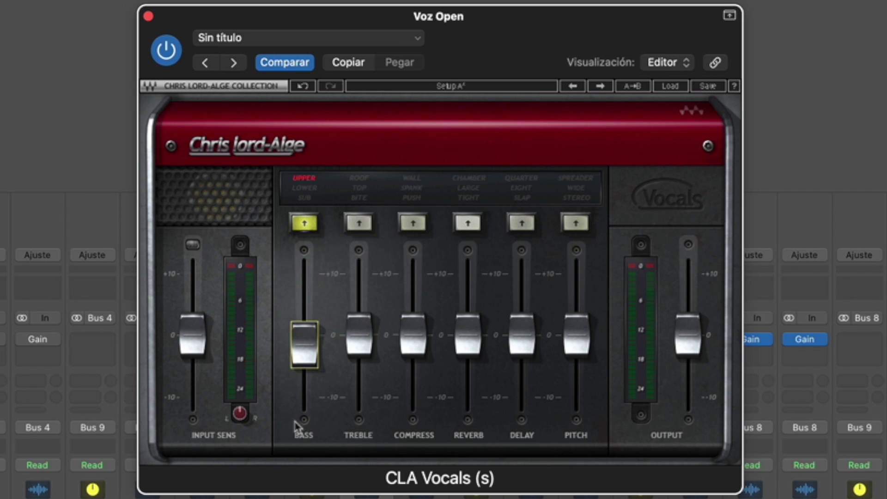
click(303, 222)
click(303, 223)
click(303, 222)
click(303, 222)
click(303, 222)
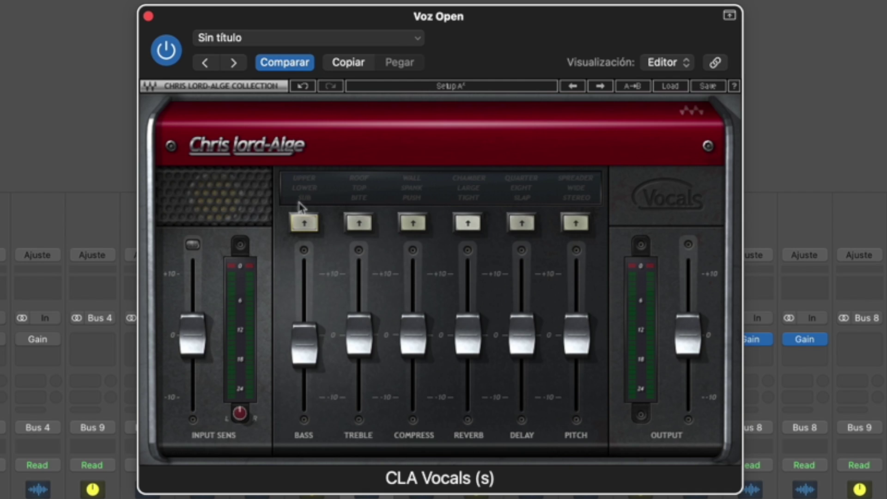
alt+click(311, 353)
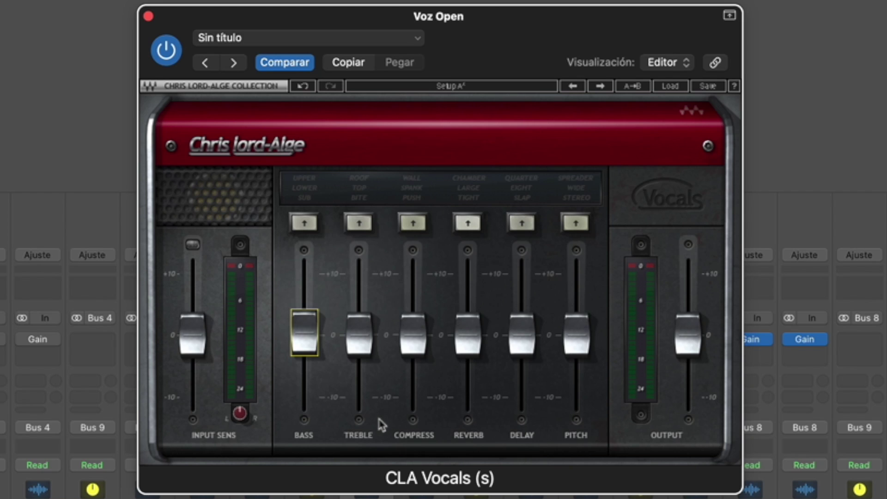
Audition the Treble section's Bite mode from -10.0 up to 10.0, and switch it off with the fader back at about 0
click(359, 223)
drag(367, 333, 365, 409)
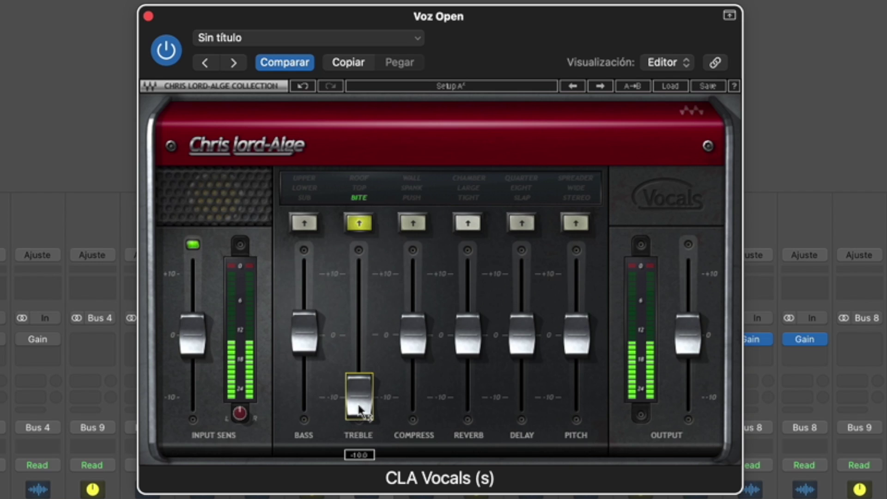
drag(360, 409, 364, 284)
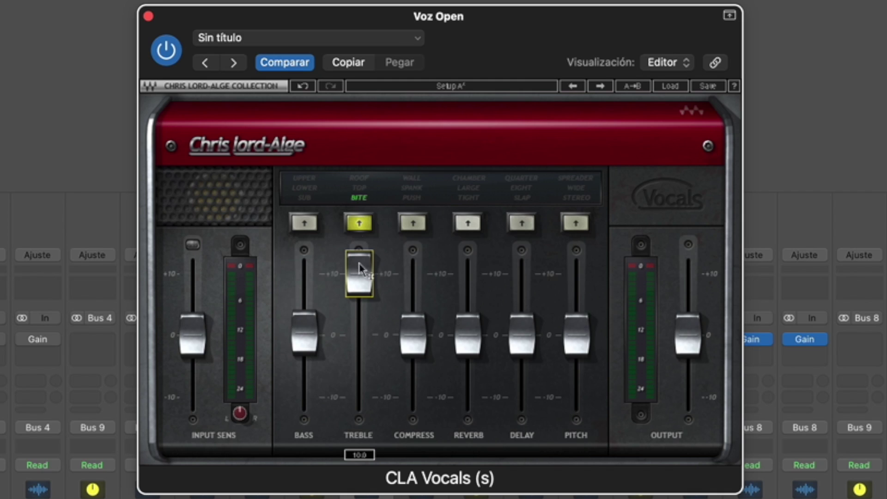
click(363, 225)
drag(359, 273, 360, 336)
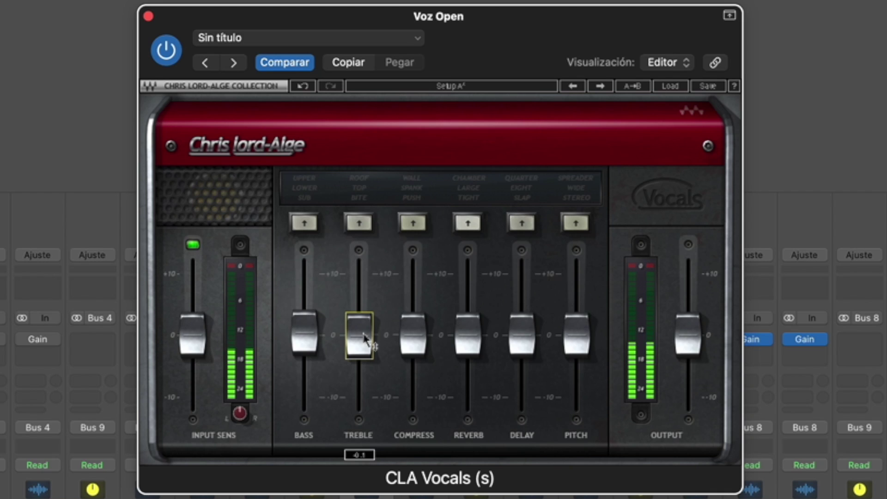
Set Treble to Bite again, sweep its fader from the minimum up to 10.0 and switch the section off
click(363, 228)
drag(360, 342, 360, 405)
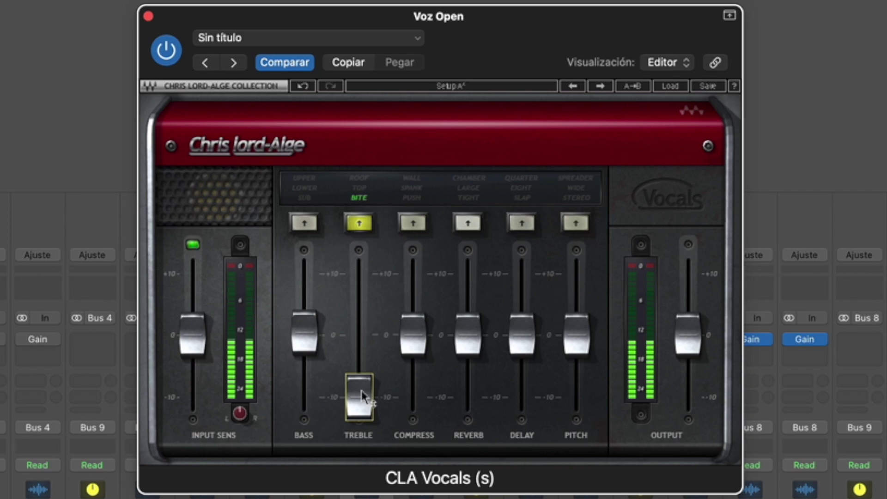
mouse_move(364, 404)
drag(364, 405, 362, 276)
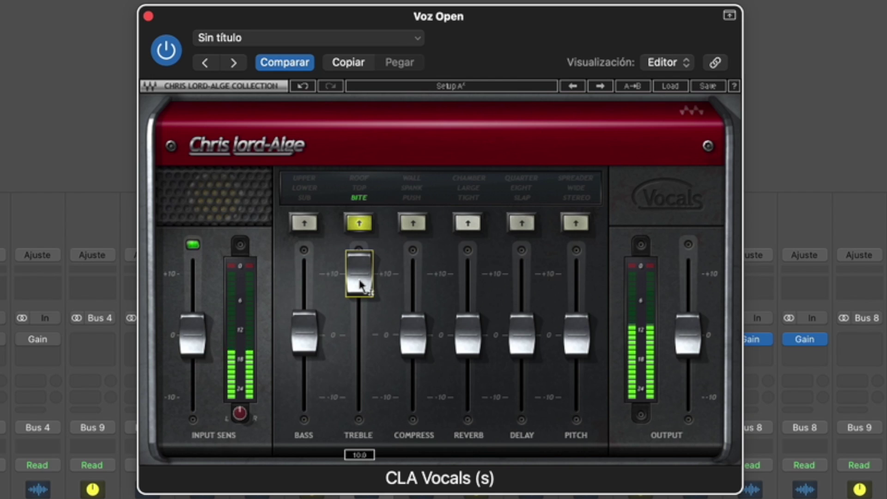
click(363, 196)
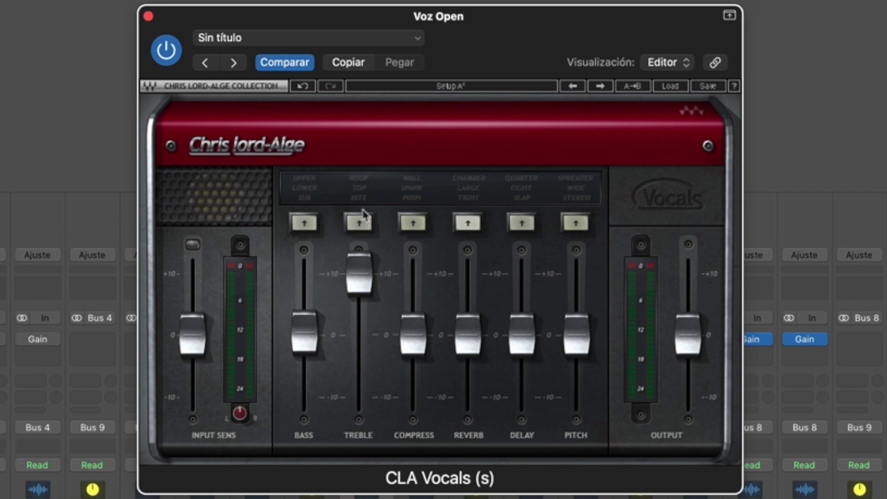
Switch the Treble section to Top and audition it with the fader at 10.0
click(369, 190)
click(361, 277)
mouse_move(359, 273)
mouse_down()
mouse_move(359, 392)
mouse_move(362, 286)
mouse_up()
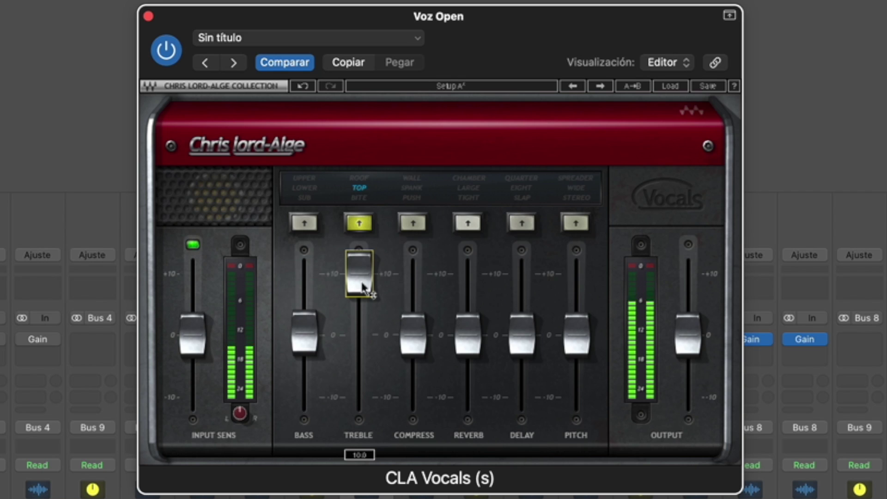
Compare the Roof and Bite modes of Treble at 10.0, and switch the section off with its fader back near 0
click(360, 180)
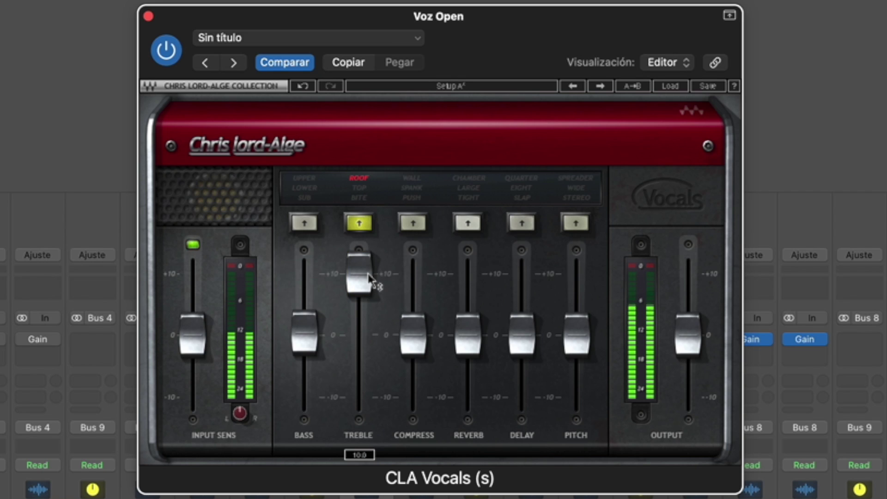
click(366, 192)
click(365, 195)
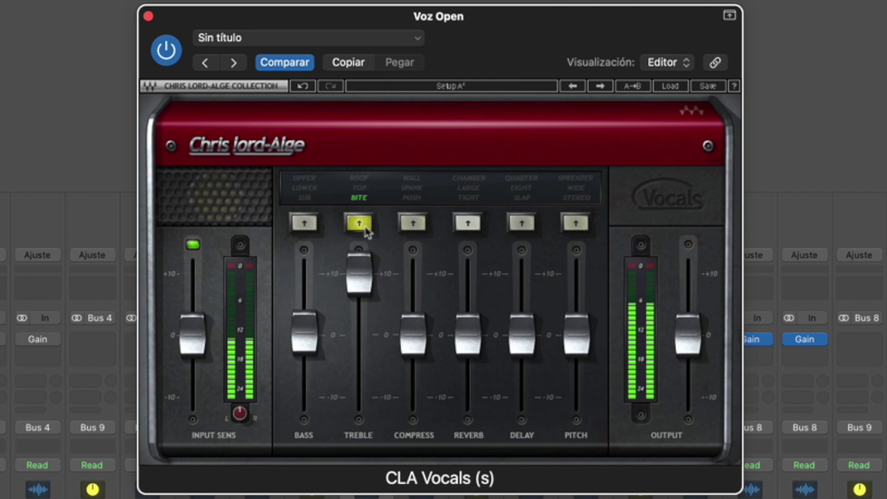
click(364, 190)
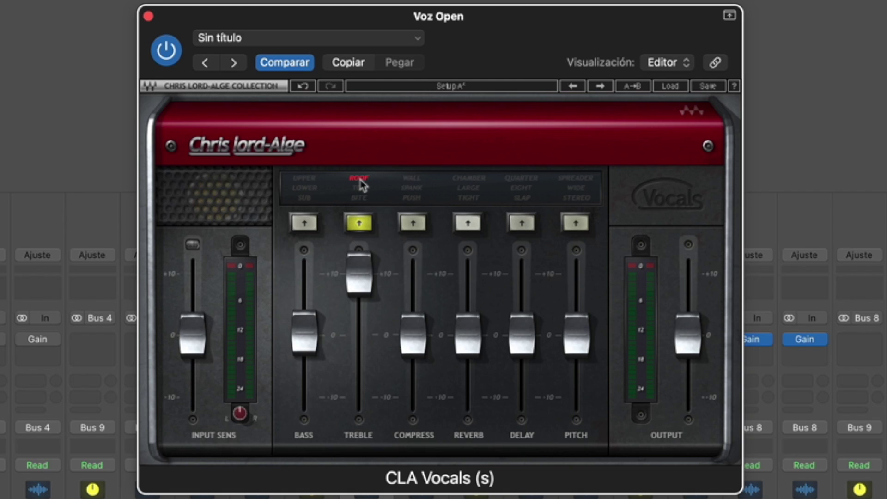
click(364, 228)
drag(359, 273, 360, 336)
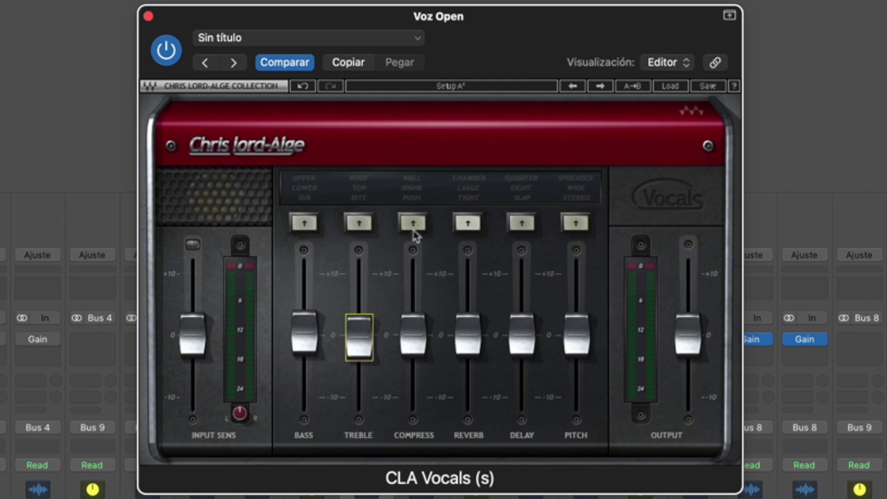
Set the Compress fader's value to exactly 0
mouse_move(412, 343)
mouse_down()
mouse_move(412, 405)
mouse_move(417, 335)
mouse_up()
key(Return)
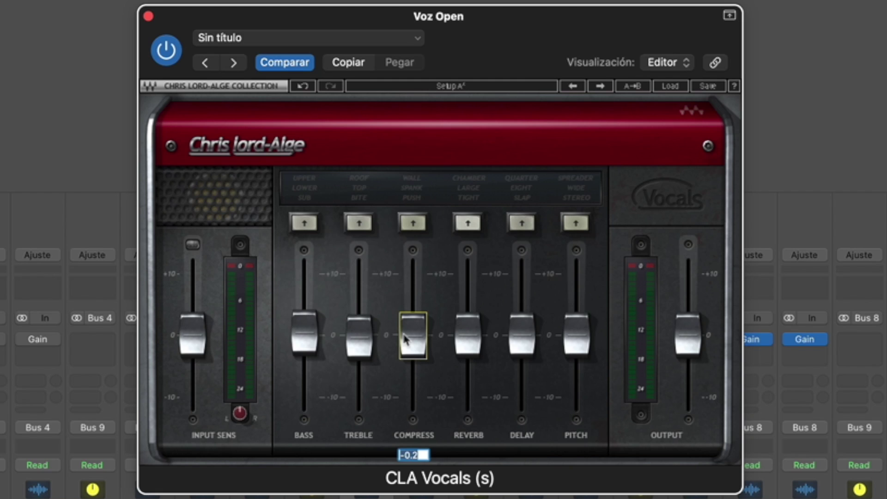
text(0)
key(Return)
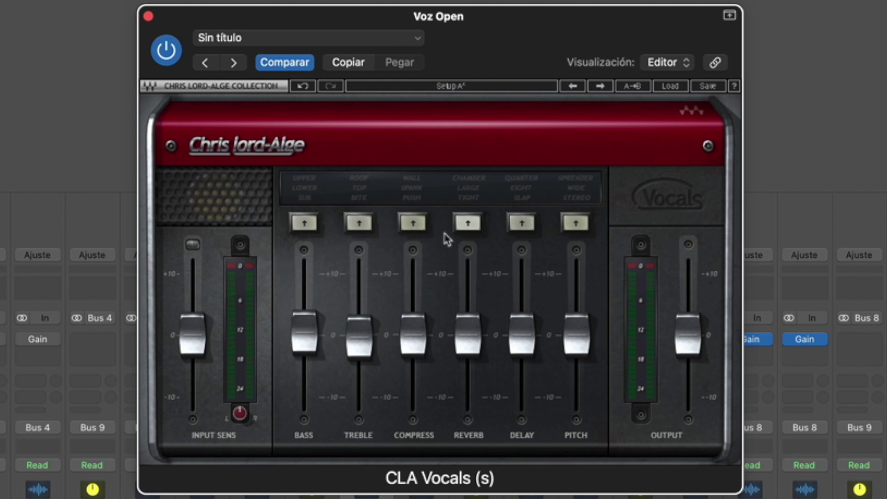
Switch the Compress section to Push, lower its fader to -10.0 and compare the sound with the section off and on
click(422, 225)
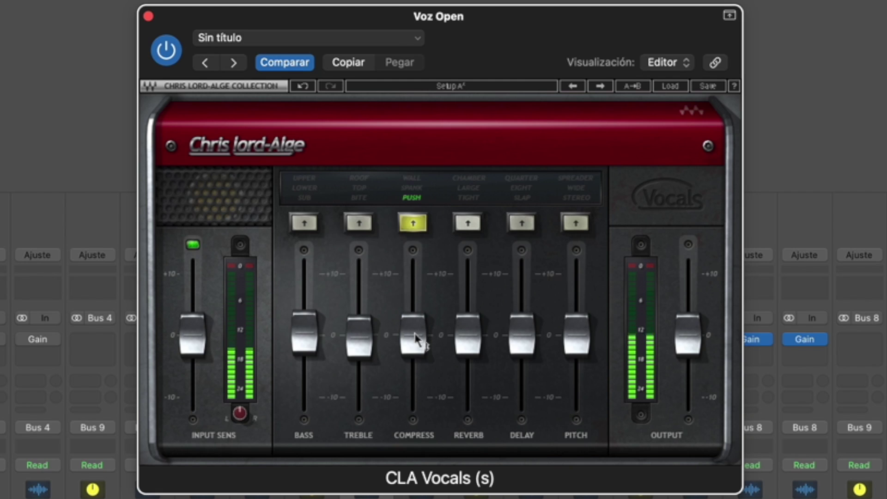
drag(414, 339, 397, 411)
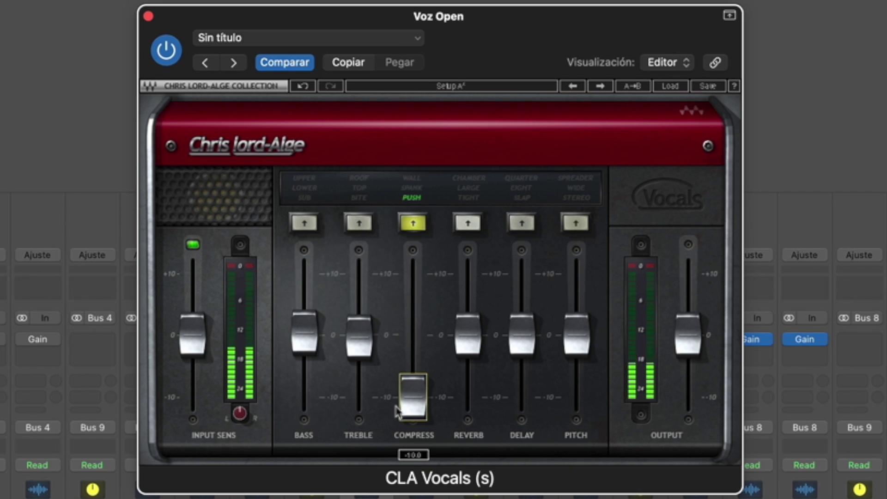
click(416, 227)
click(418, 228)
click(419, 229)
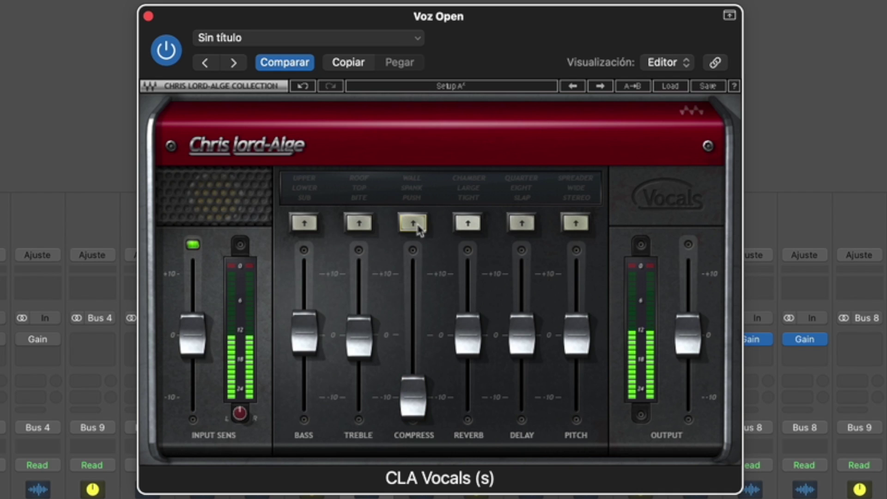
click(418, 228)
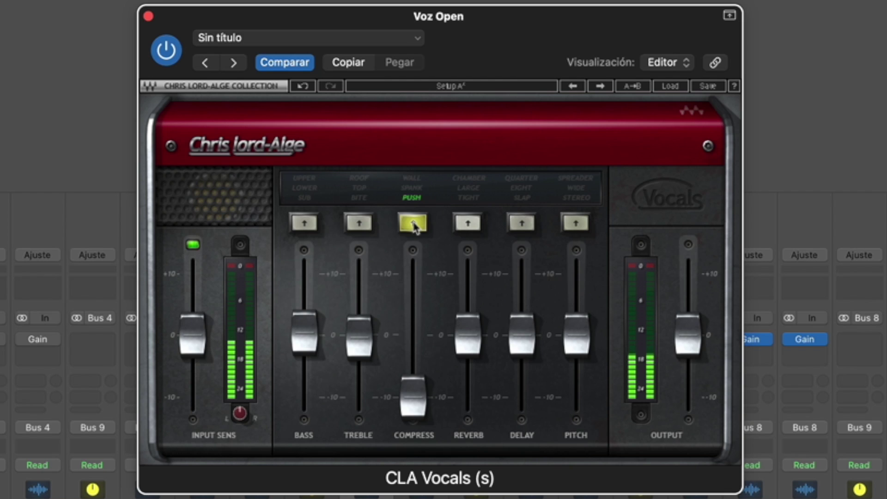
click(414, 225)
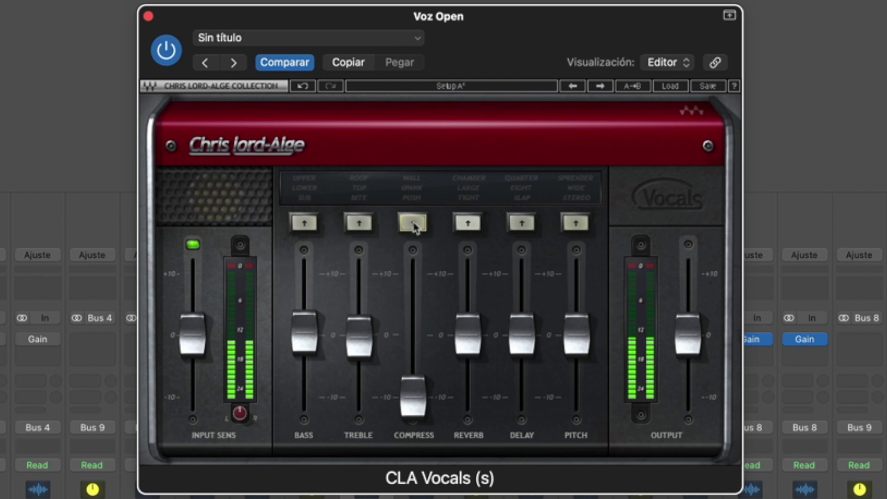
click(414, 226)
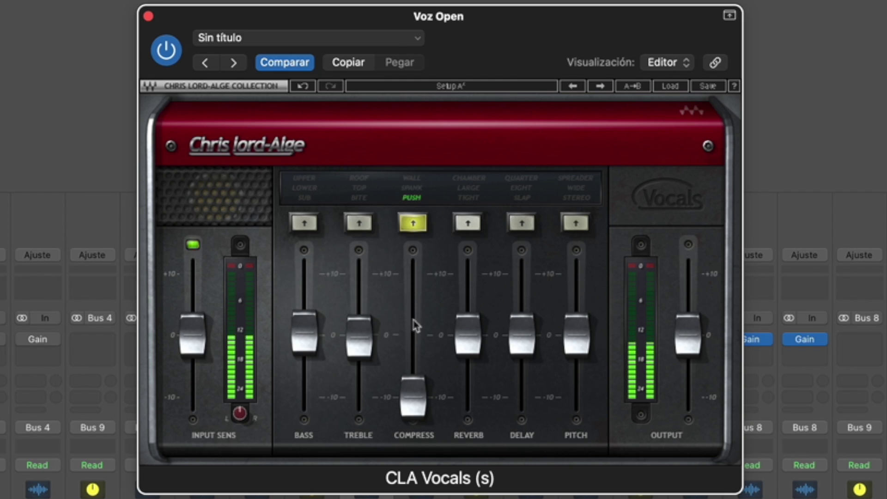
Raise the Compress fader to 10.0 in Push mode and switch the section to Spank at that level
drag(415, 399, 413, 274)
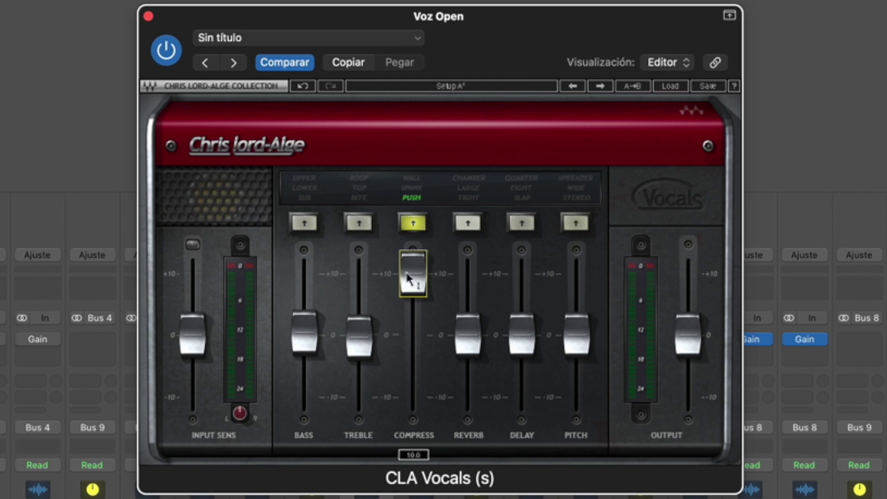
click(415, 188)
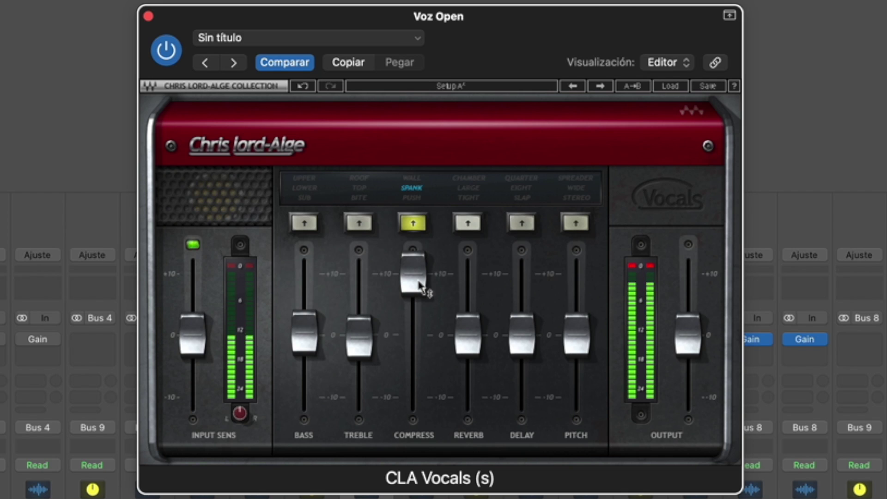
mouse_move(421, 285)
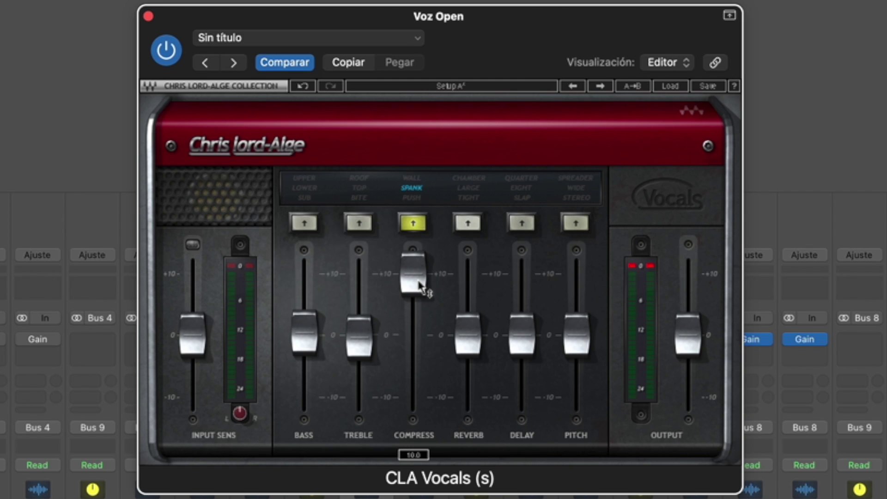
Audition the Compress section's Wall mode at 10.0, and switch the section off with its fader back near 0
click(416, 180)
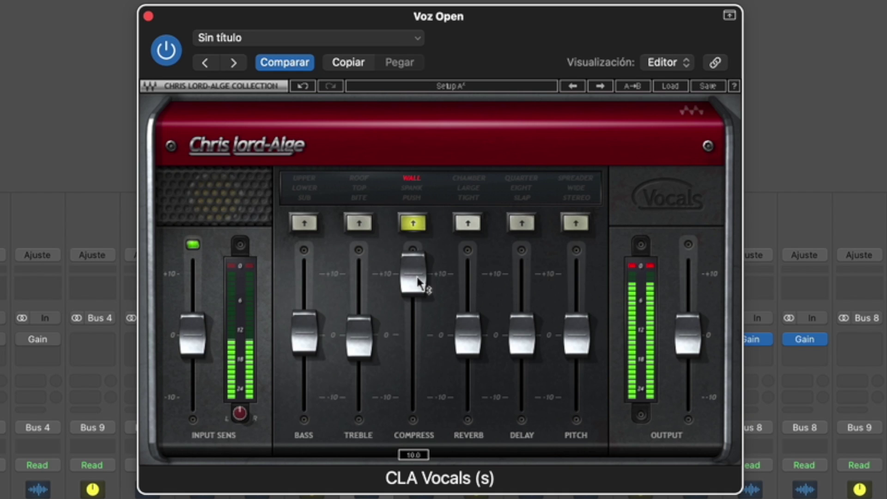
mouse_move(419, 282)
mouse_down()
mouse_move(413, 399)
mouse_move(417, 279)
mouse_up()
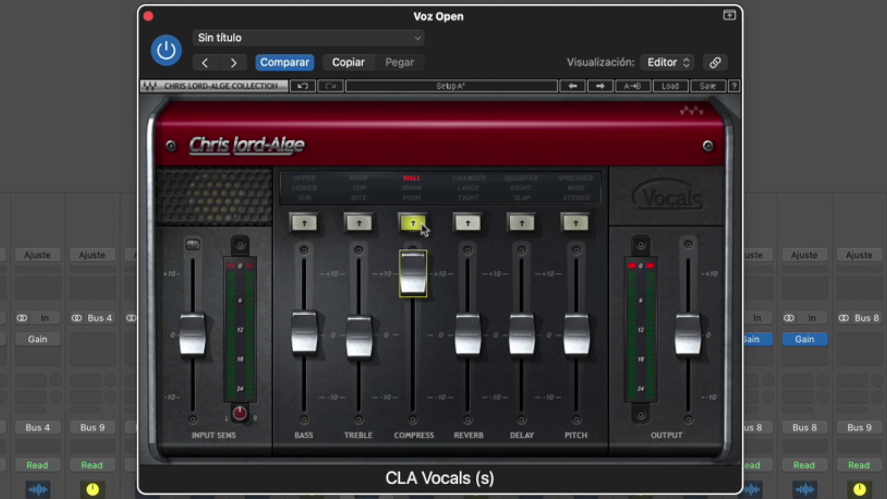
drag(419, 274, 413, 337)
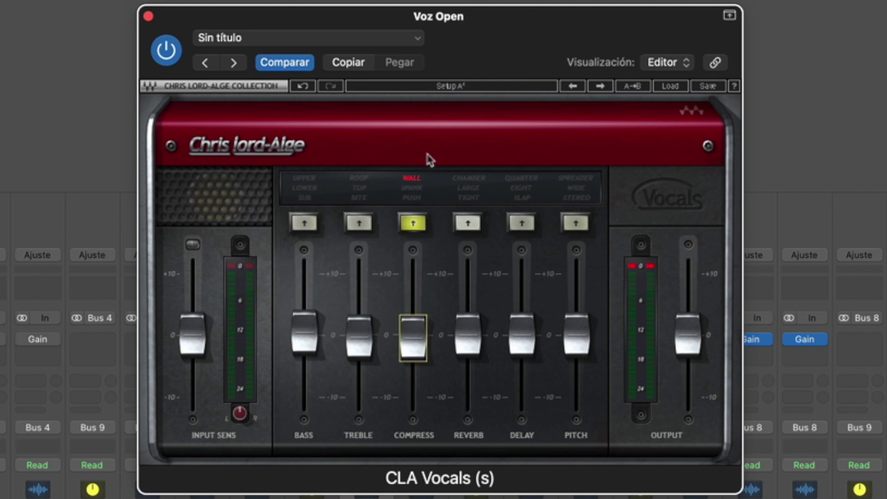
click(414, 224)
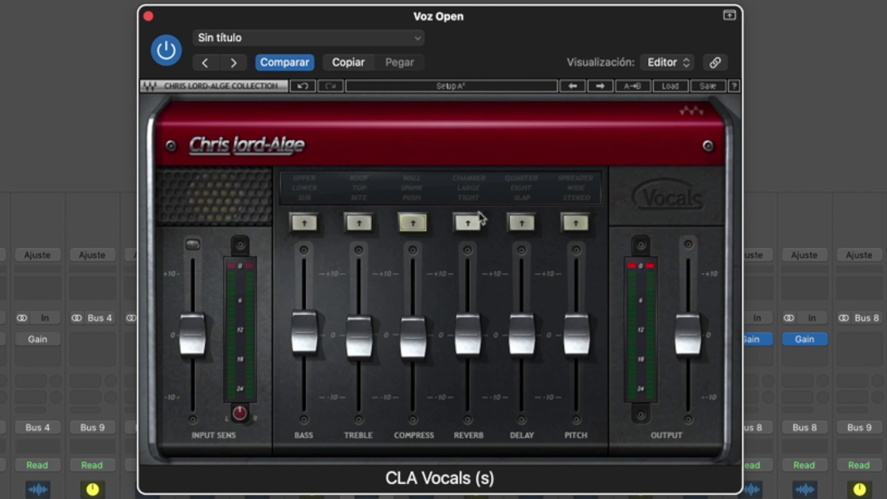
Audition the Reverb section's Tight mode with its fader at -10.0, and raise the fader to 10.0
drag(474, 344, 474, 403)
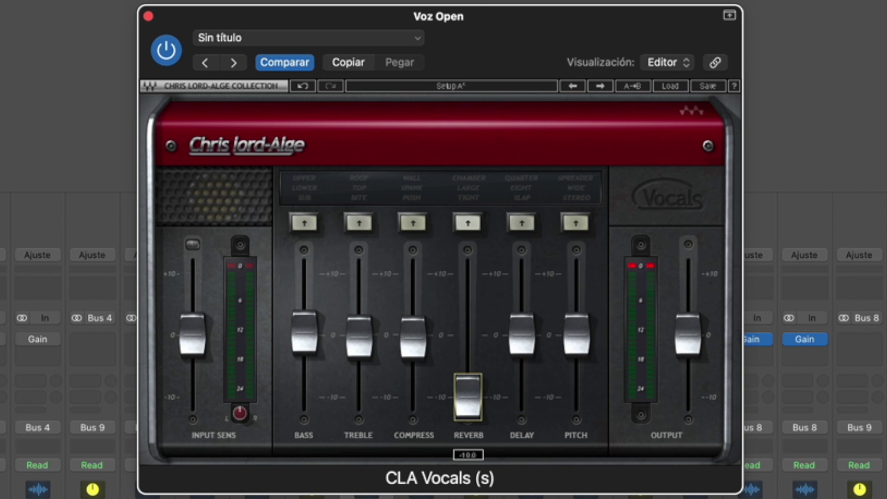
click(471, 223)
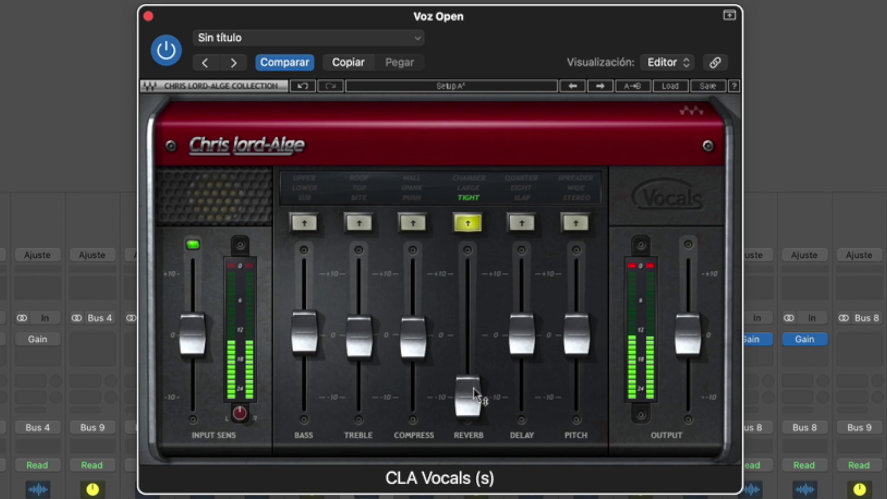
mouse_move(476, 395)
drag(476, 395, 467, 278)
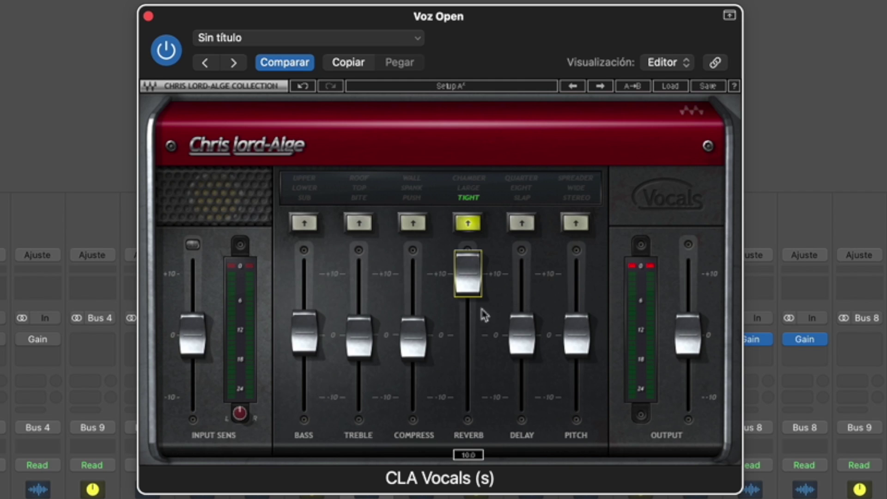
Audition the Reverb section's Large and Chamber modes, and return its fader to about 0 with the section off
click(469, 188)
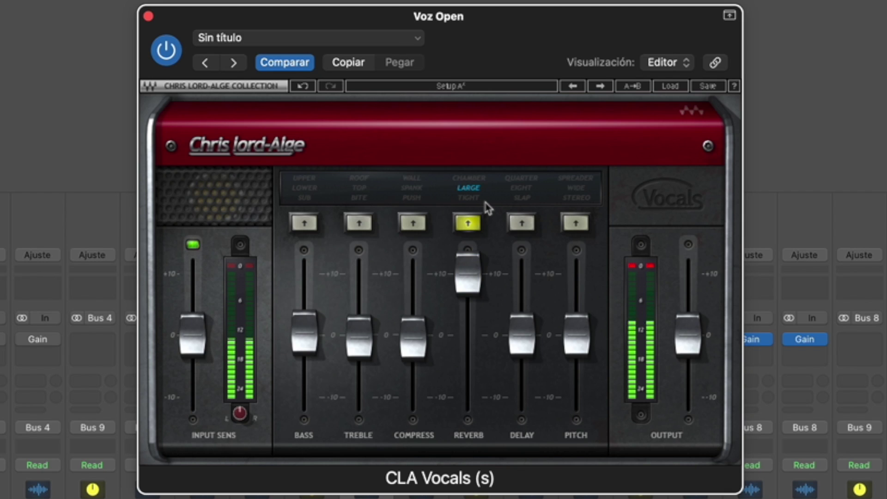
click(479, 178)
drag(470, 261, 468, 325)
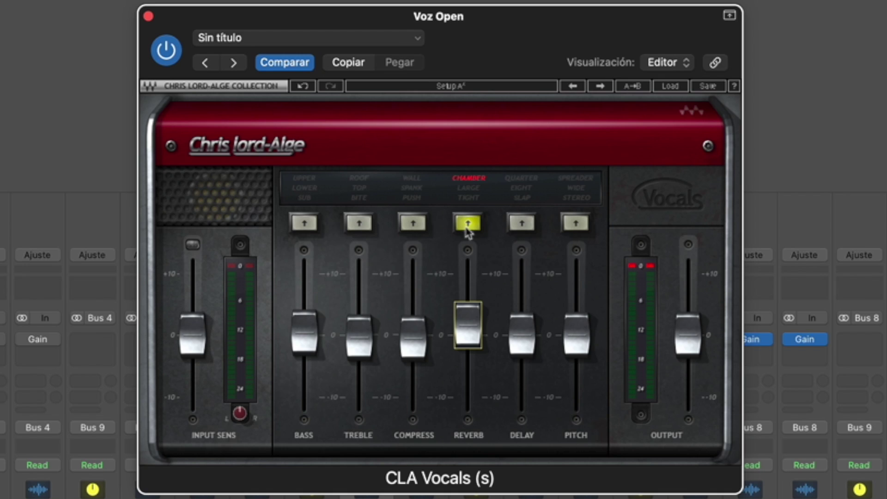
drag(467, 323, 467, 334)
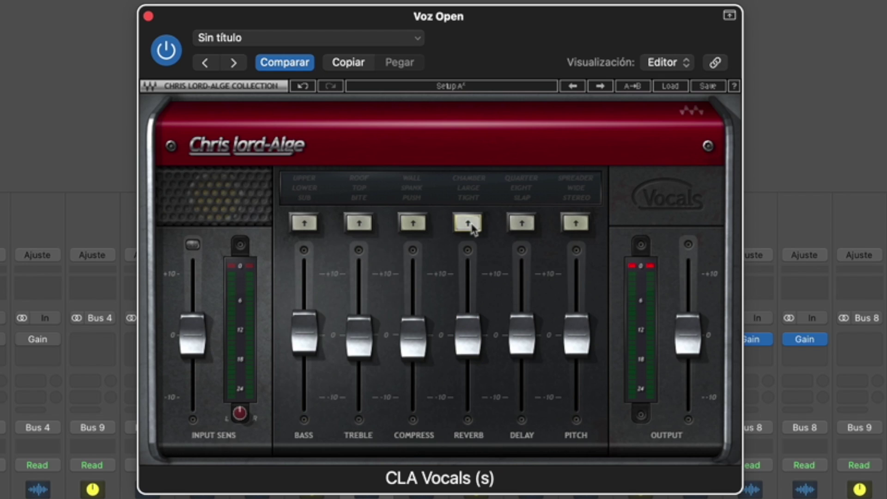
Switch the Delay section on, raise its fader to 10.0 and compare the Slap and Eight modes
click(522, 224)
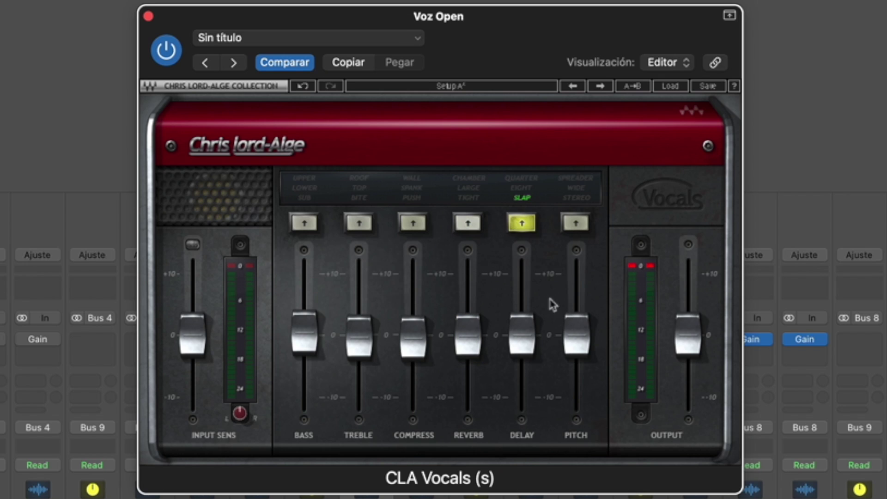
drag(528, 350, 526, 282)
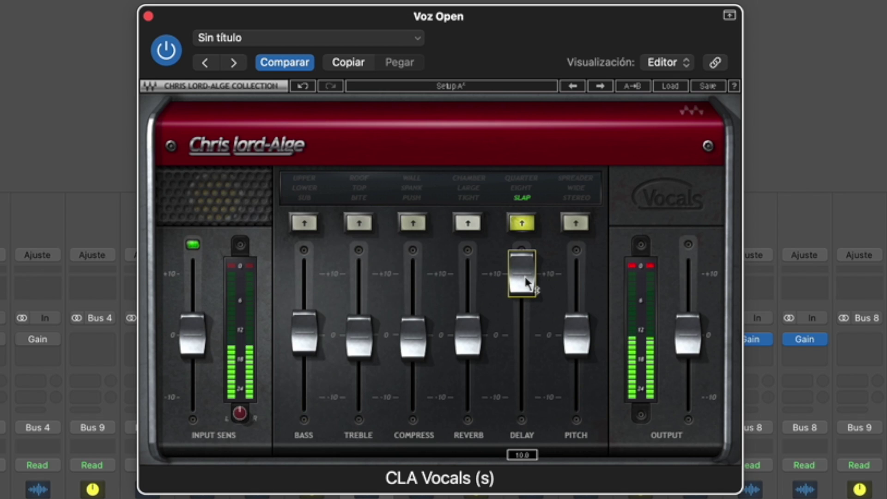
mouse_move(523, 276)
mouse_down()
mouse_move(523, 378)
mouse_move(523, 271)
mouse_move(523, 287)
mouse_move(535, 283)
mouse_up()
click(527, 190)
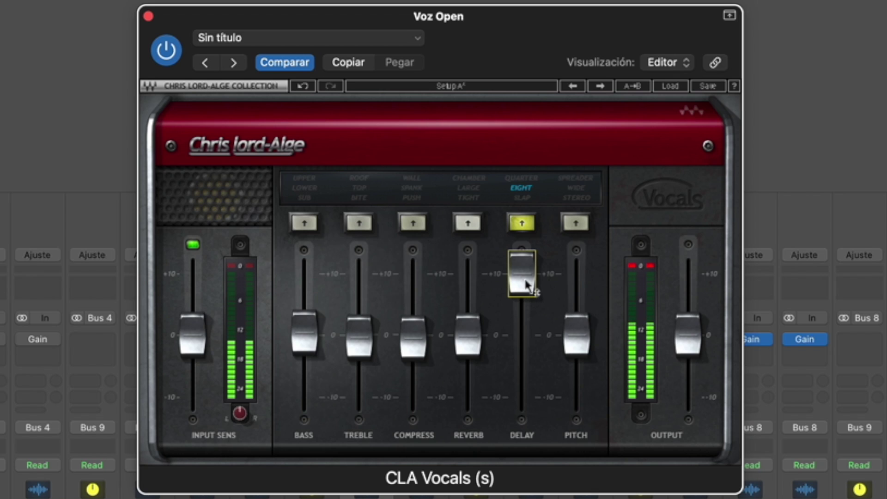
mouse_move(527, 284)
mouse_down()
mouse_move(527, 359)
mouse_move(529, 278)
mouse_up()
Audition the Delay section's Quarter mode, lower its fader to 1.0 and switch the section off
click(522, 178)
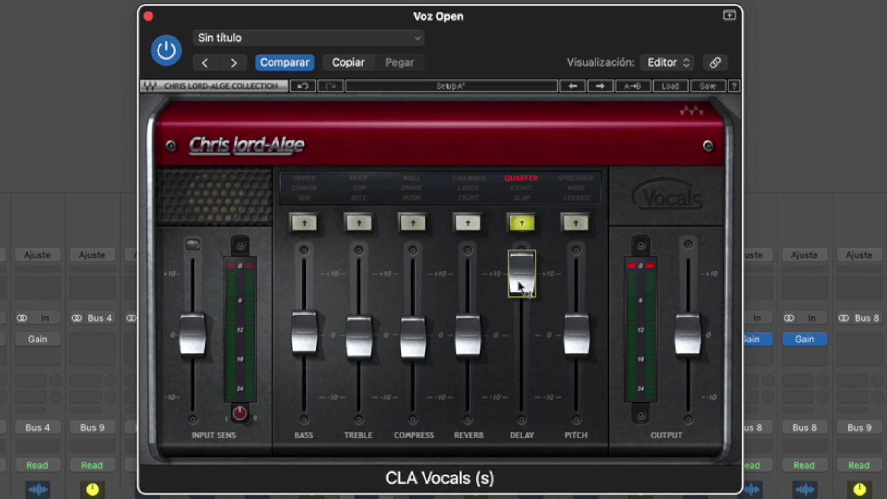
mouse_move(520, 286)
drag(521, 273, 522, 341)
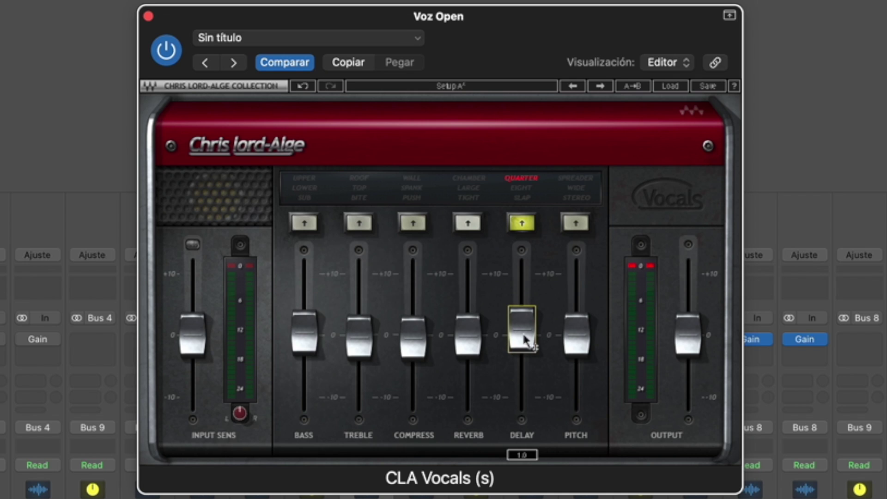
click(528, 224)
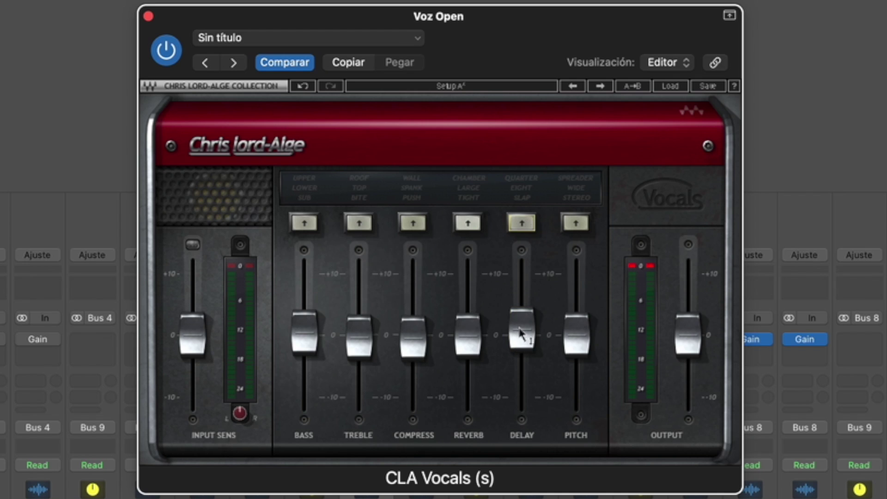
Audition the Delay section's Eight mode with its fader lowered slightly below 0, and switch the section off
click(520, 339)
click(529, 223)
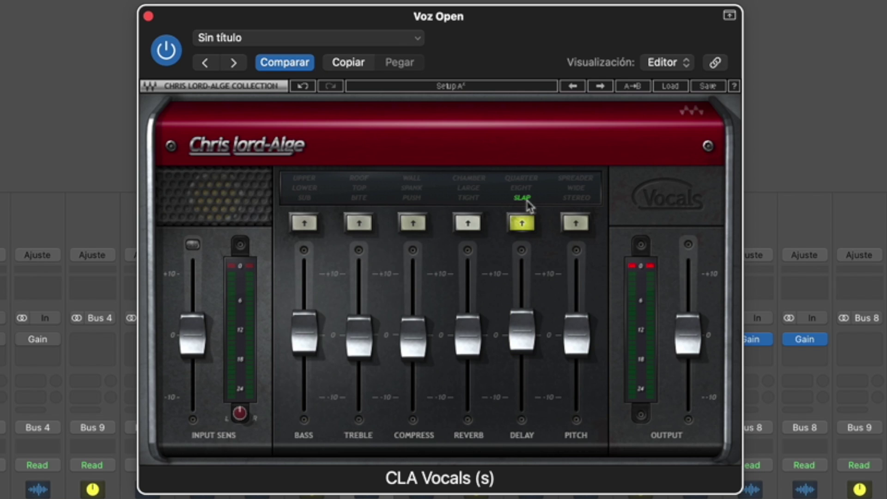
click(526, 189)
drag(530, 341, 530, 350)
click(523, 224)
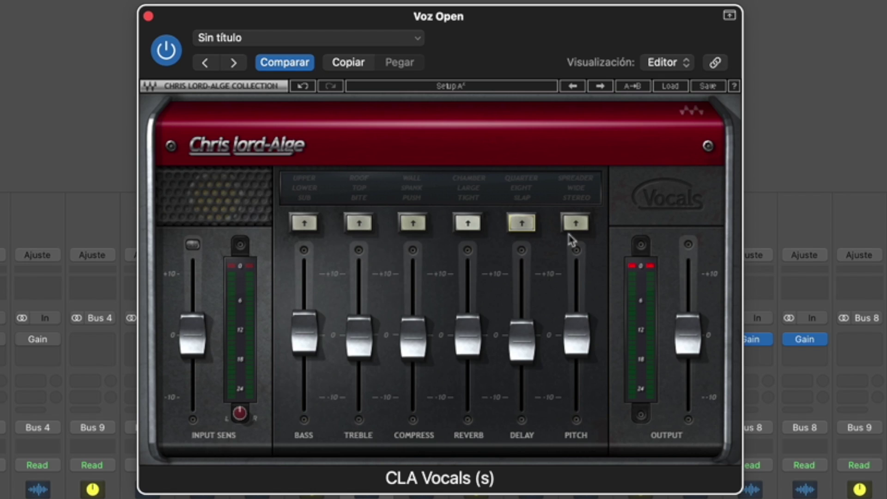
Switch the Pitch section on with its fader at the +10 mark, and compare the Stereo, Wide and Spreader modes
click(583, 228)
drag(581, 342, 577, 274)
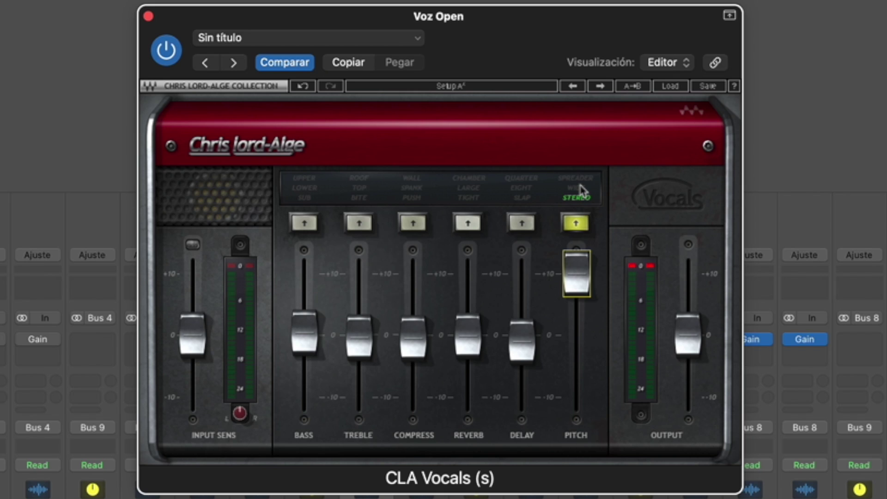
key(space)
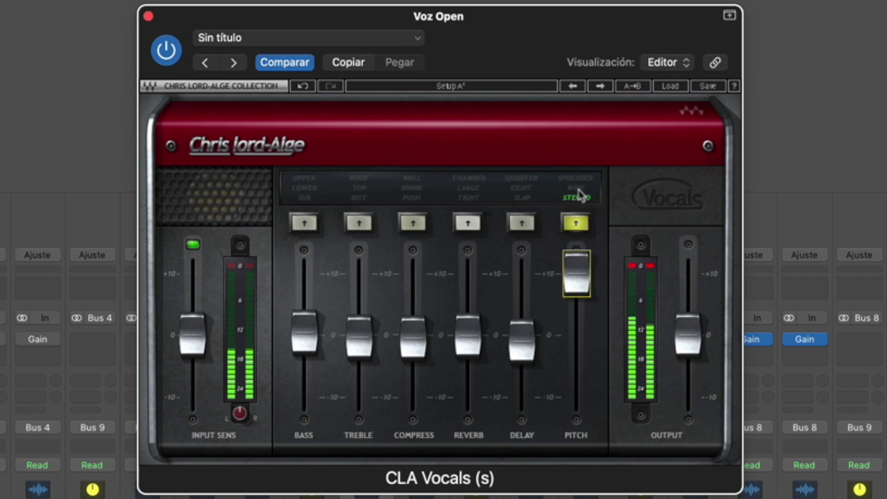
click(581, 193)
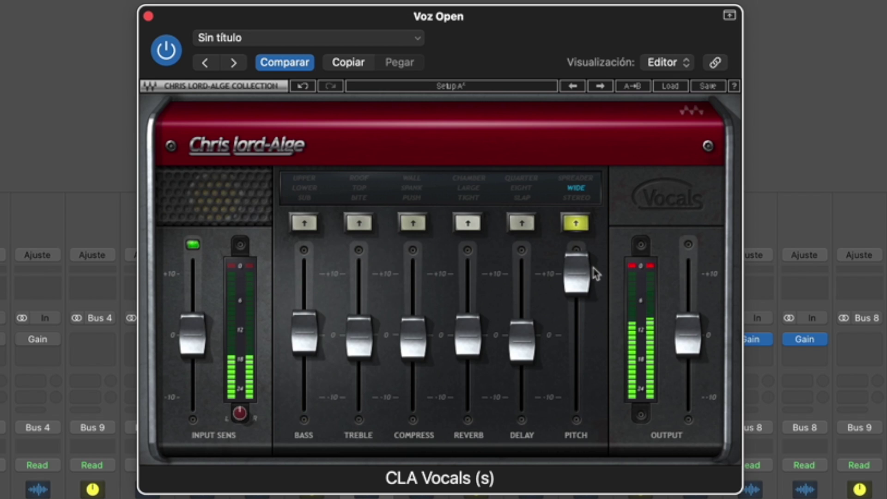
click(585, 181)
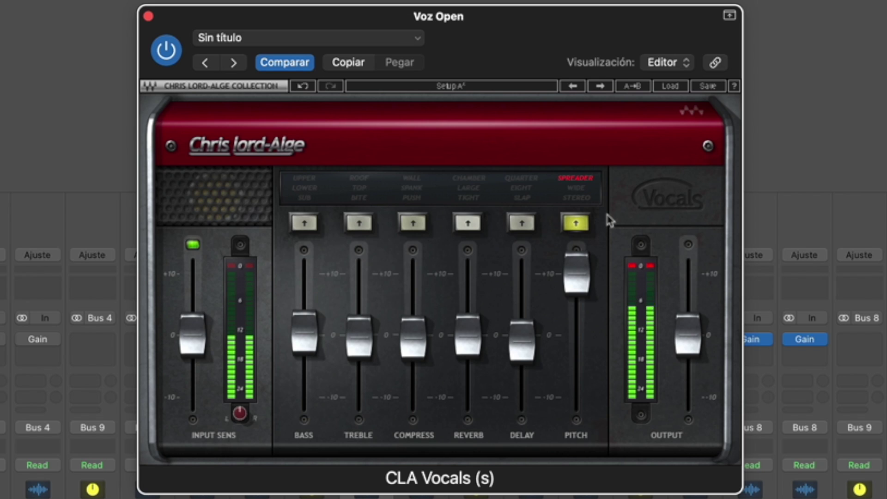
Compare the lowered Pitch effect with the whole plug-in bypassed, and leave the section off with its fader at 0.8
drag(577, 274, 577, 324)
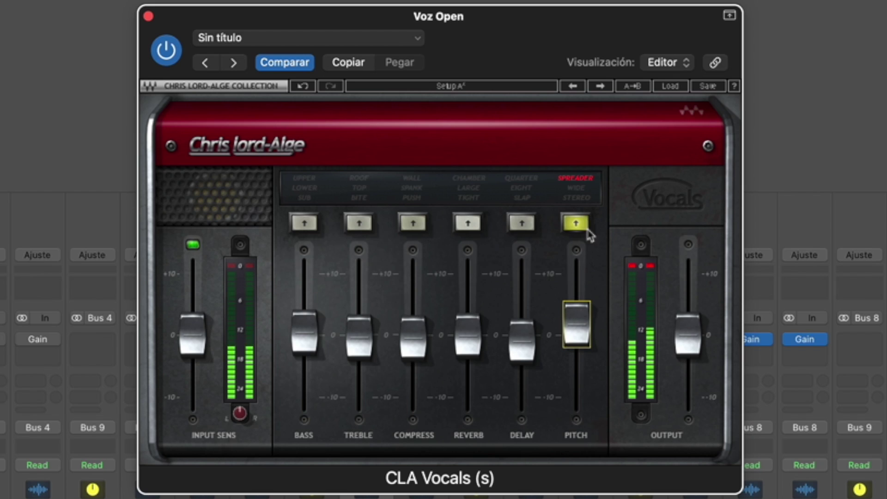
click(176, 54)
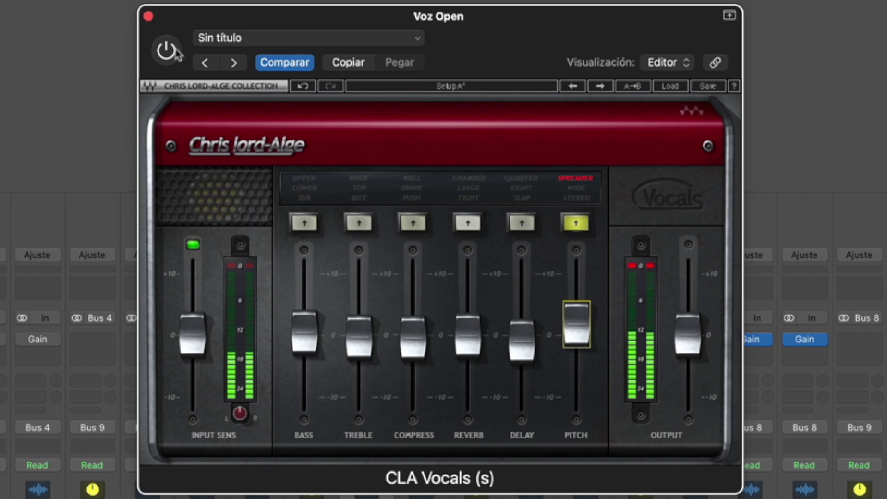
click(177, 54)
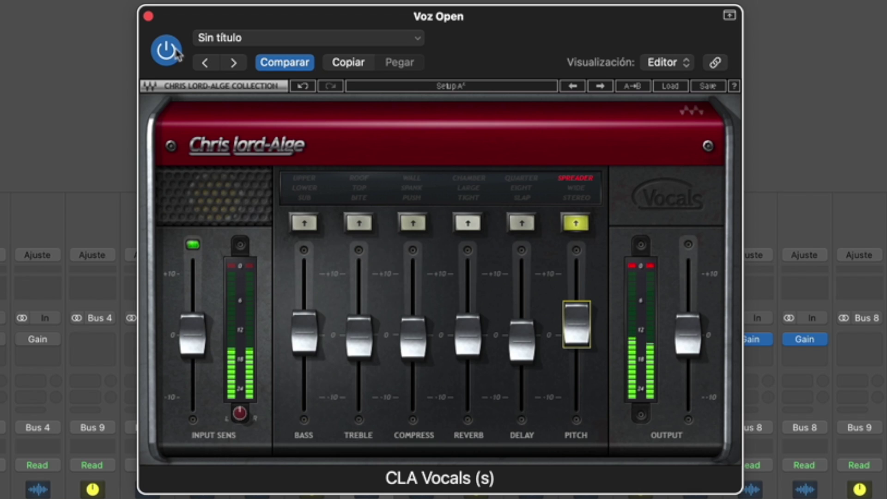
click(177, 55)
click(177, 54)
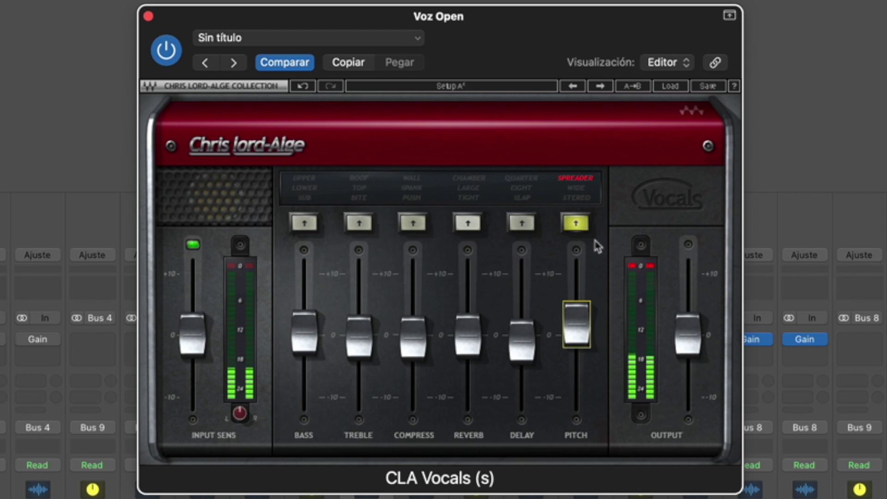
click(576, 224)
drag(583, 331, 584, 337)
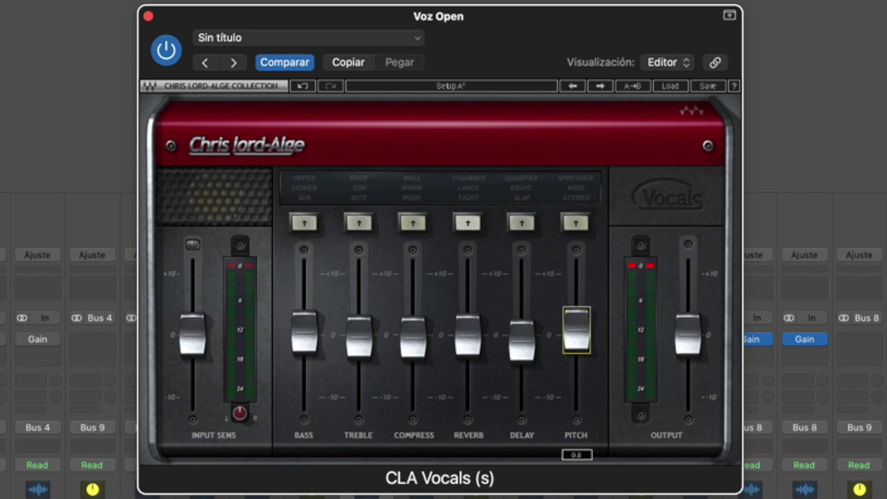
Load the factory preset Pres 0: Full Reset in CLA Vocals
click(149, 18)
click(376, 342)
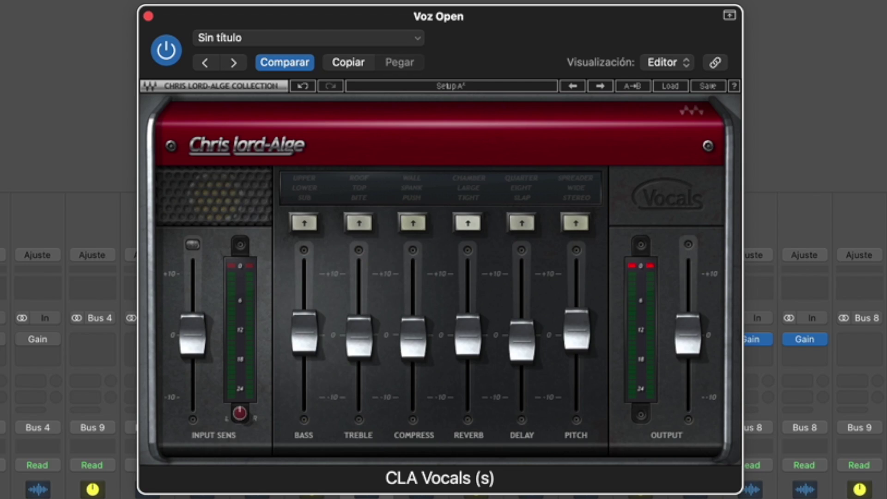
click(267, 39)
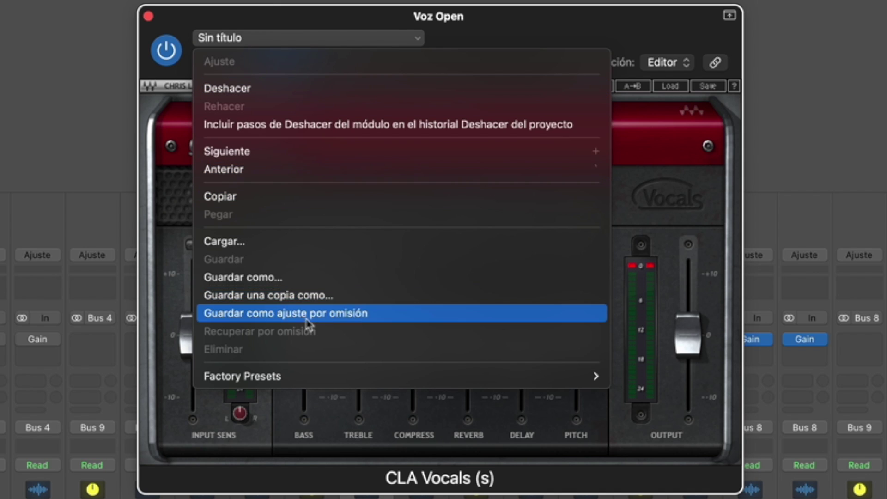
click(644, 41)
click(267, 40)
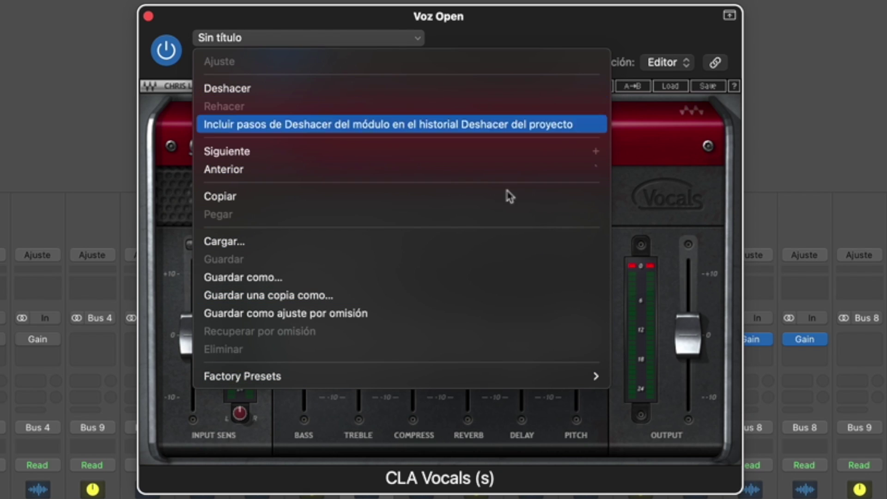
mouse_move(511, 383)
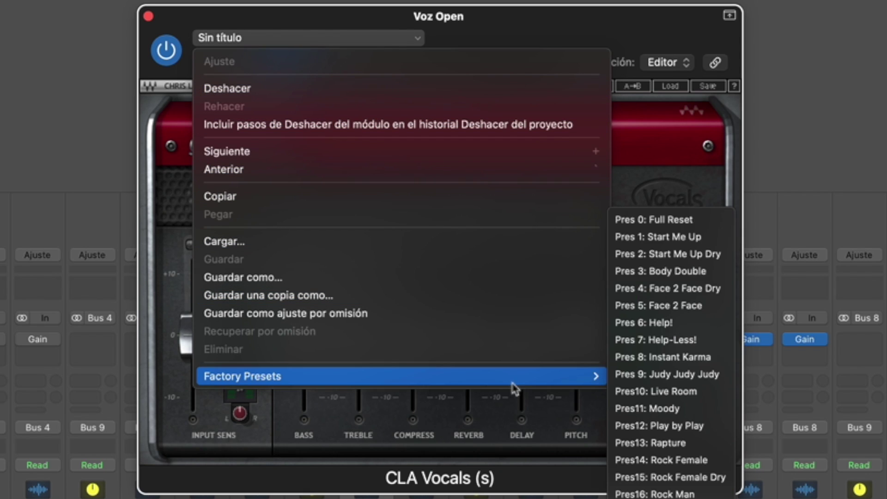
click(674, 219)
Switch off the Bass, Treble, Compress, Reverb, Delay and Pitch sections
click(305, 225)
click(365, 226)
click(365, 226)
click(411, 224)
click(464, 226)
click(522, 226)
click(522, 226)
click(578, 224)
click(578, 225)
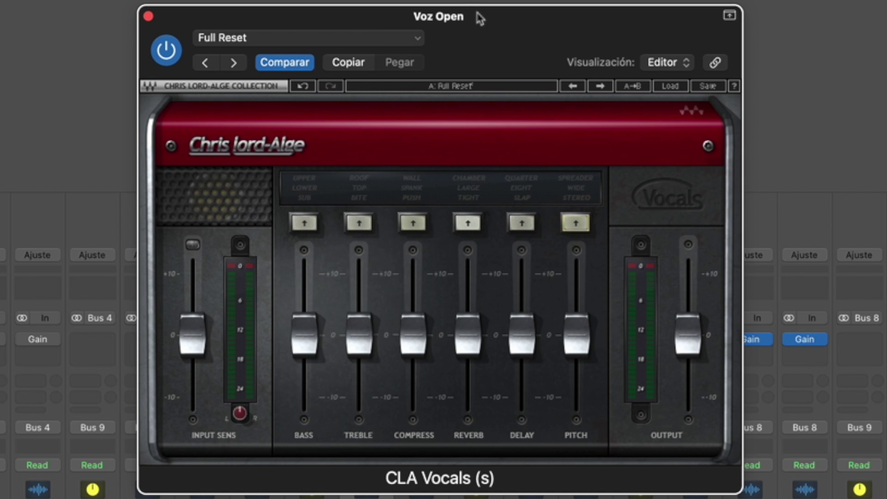
Reposition the plug-in window, set Compress to Push with its fader about halfway between 0 and +10, and compare against bypass
drag(480, 19, 62, 0)
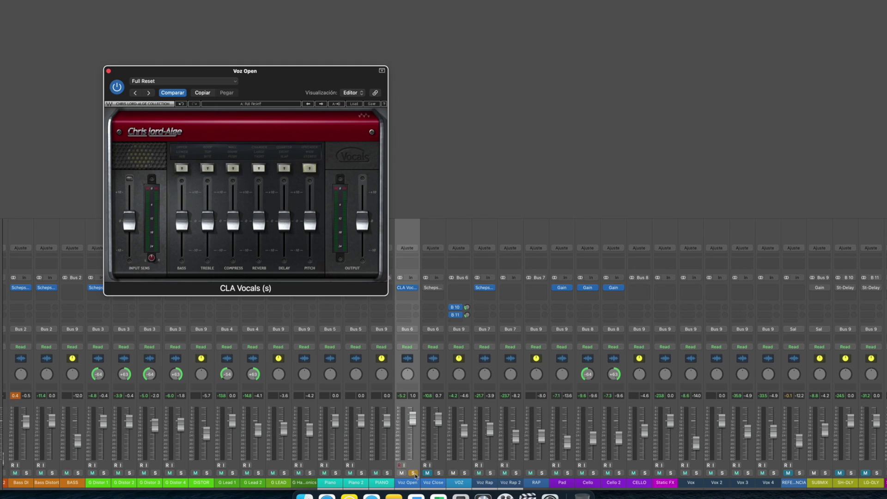
drag(272, 82, 632, 103)
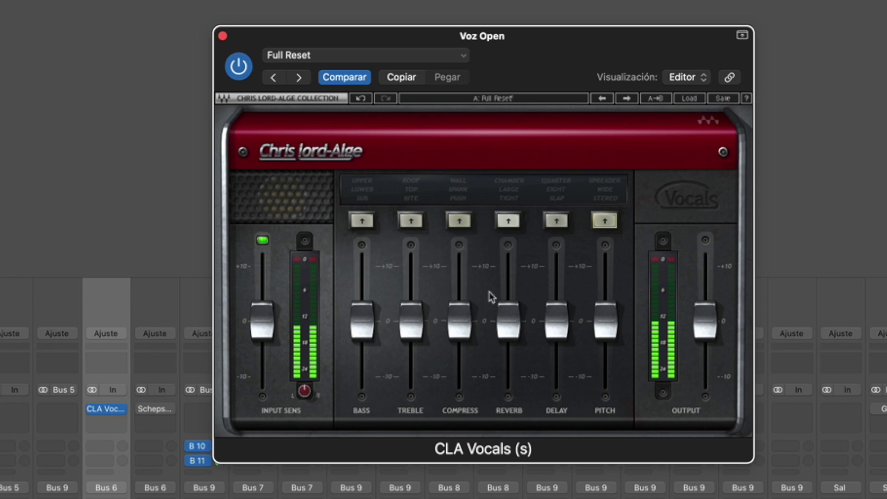
drag(459, 342, 461, 236)
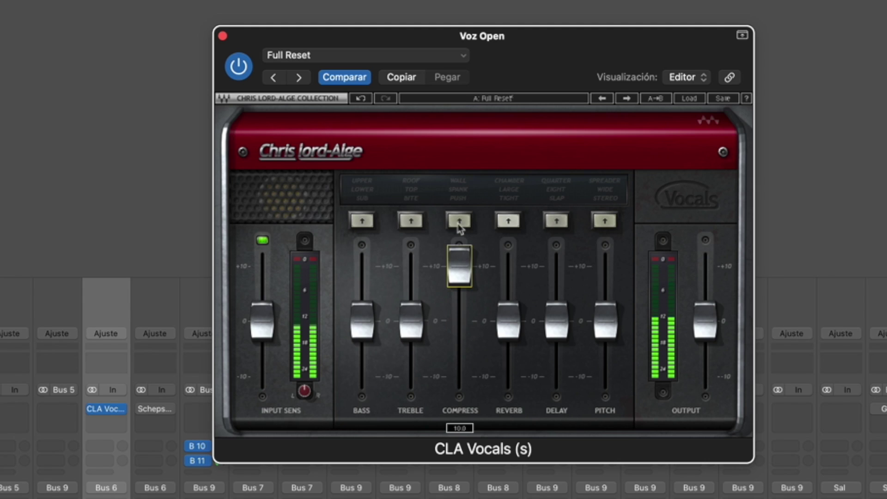
click(460, 221)
drag(459, 268, 460, 292)
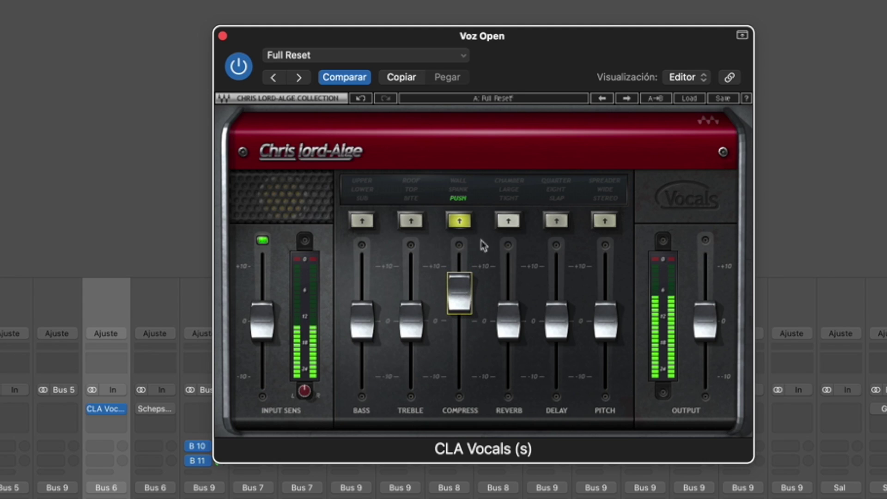
click(461, 201)
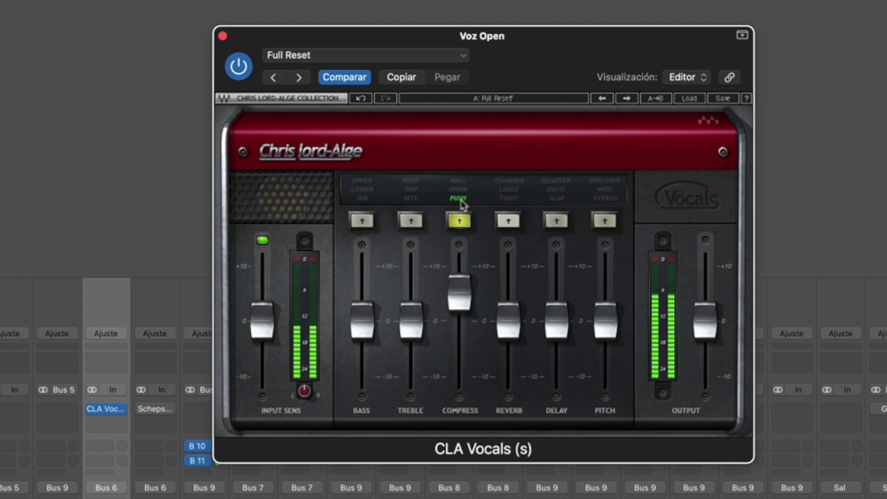
drag(460, 288, 460, 286)
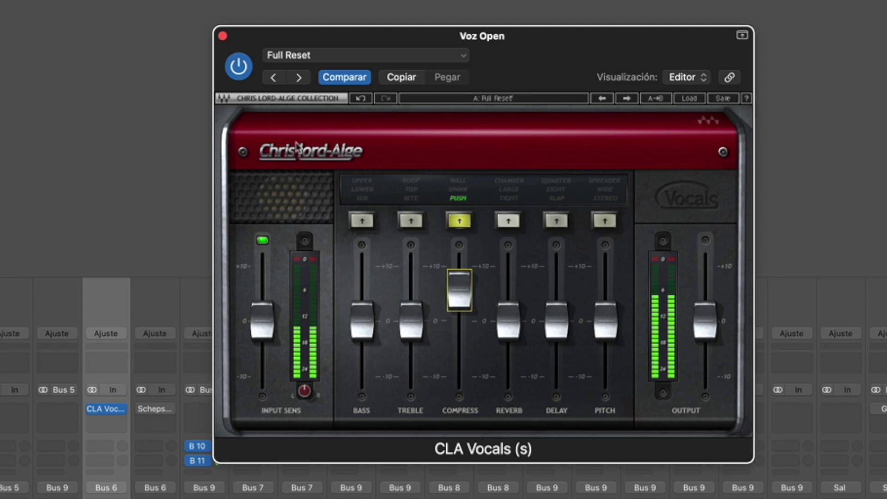
click(238, 69)
click(238, 69)
Raise the Treble fader about halfway between 0 and +10 and switch the section on in Top mode
drag(418, 337, 410, 291)
click(411, 221)
click(413, 190)
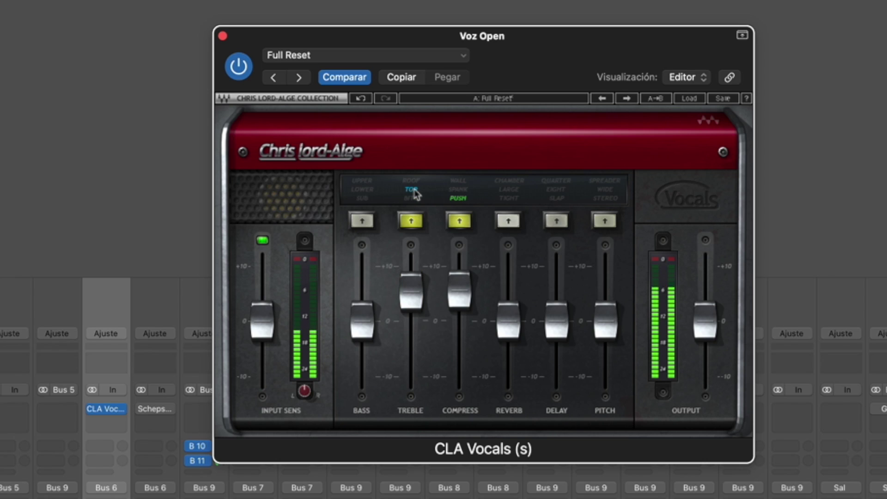
Lower the Treble fader to about 1.9, comparing the sound against the plug-in's bypass along the way
drag(421, 271, 419, 313)
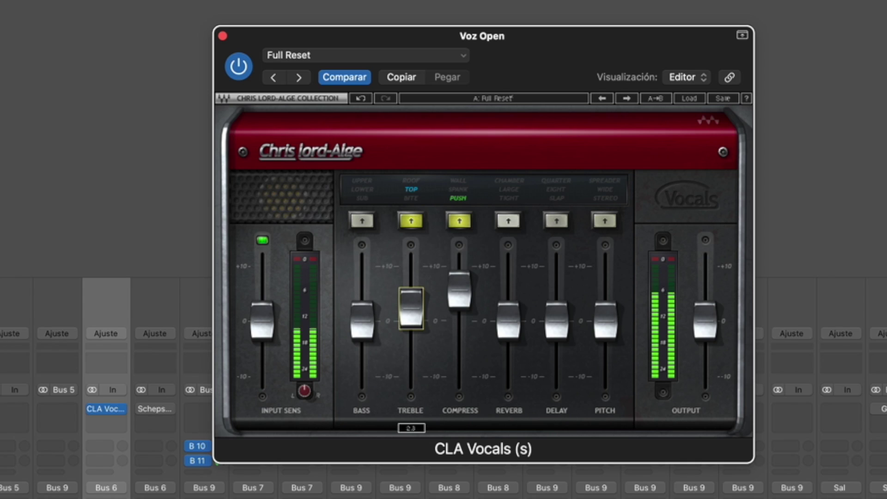
click(245, 68)
click(249, 70)
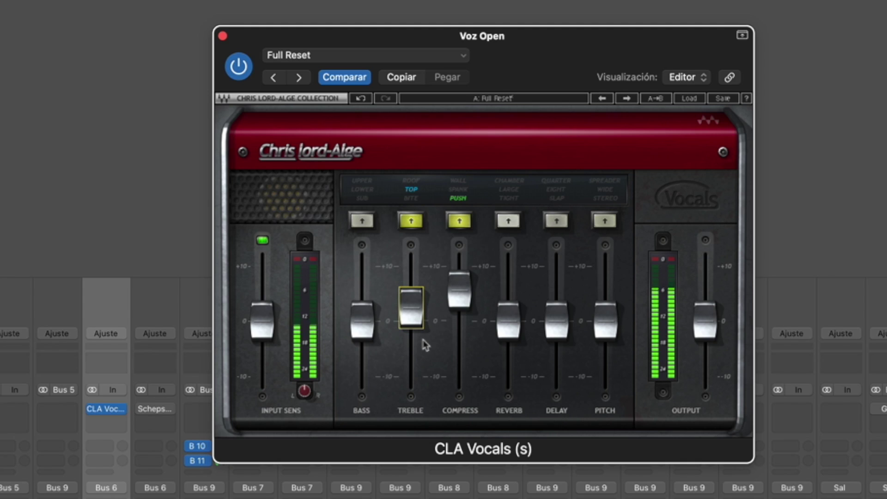
mouse_move(411, 307)
mouse_down()
mouse_move(411, 273)
mouse_move(411, 311)
mouse_up()
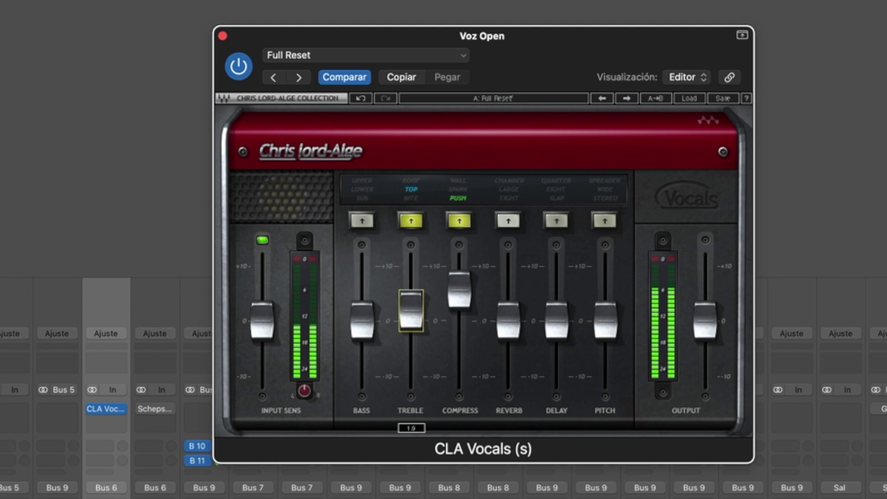
Audition the Roof mode and the other Treble settings, and return the Treble section to Top
click(416, 182)
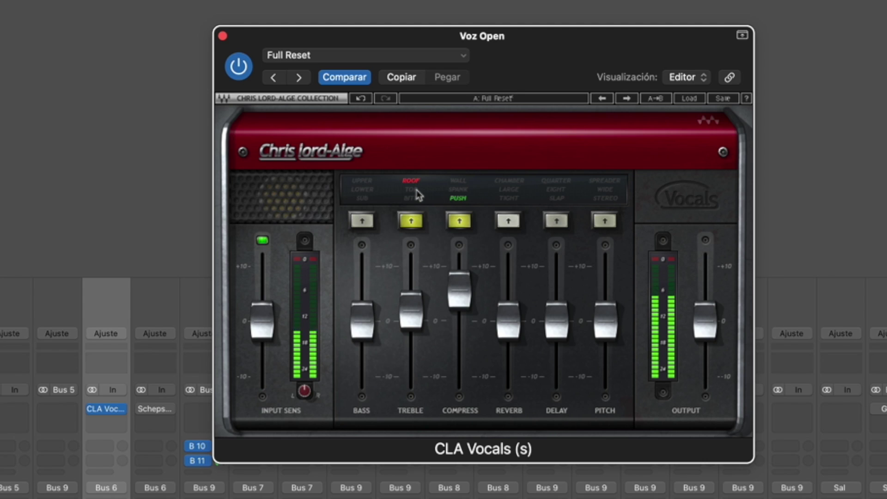
click(416, 193)
click(417, 198)
click(415, 194)
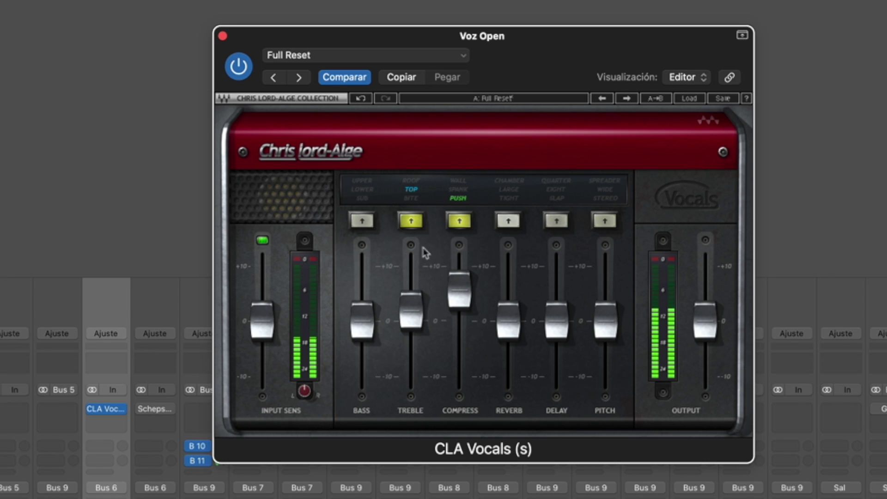
click(411, 308)
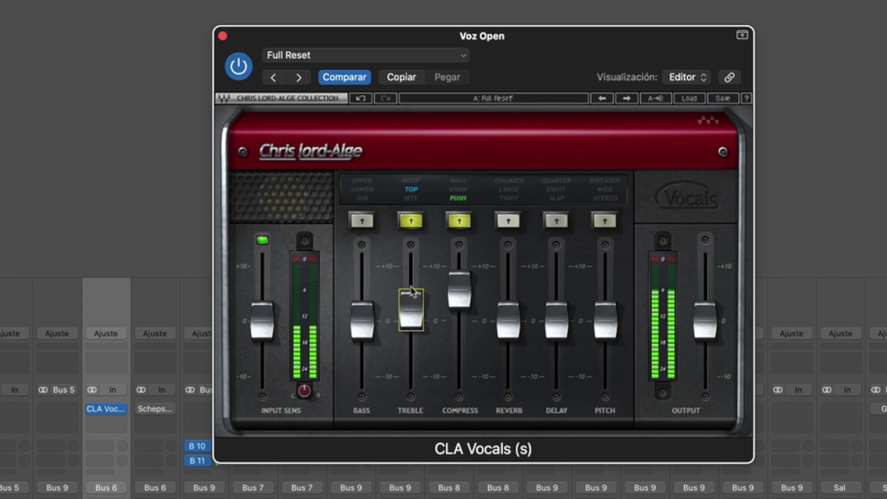
Switch the Bass section on in Lower mode, set its fader to about 1.6, and compare against bypass
click(364, 200)
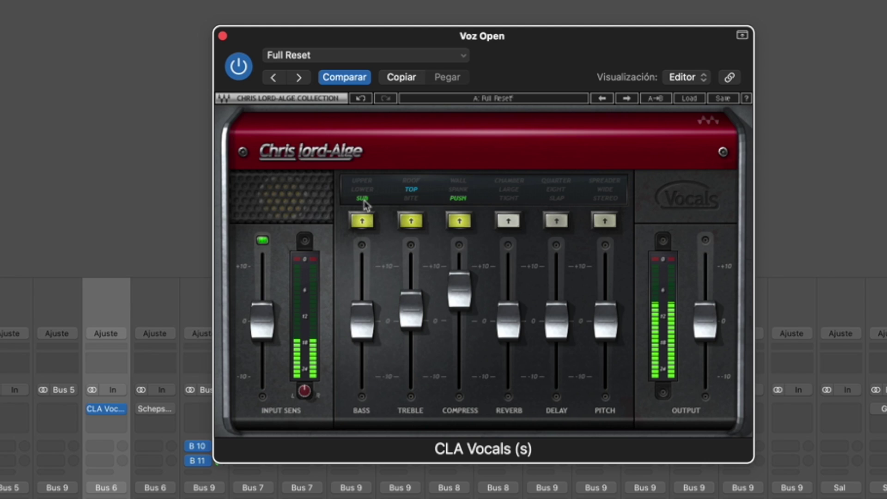
mouse_move(362, 321)
mouse_down()
mouse_move(362, 263)
mouse_move(362, 341)
mouse_move(362, 311)
mouse_up()
click(369, 198)
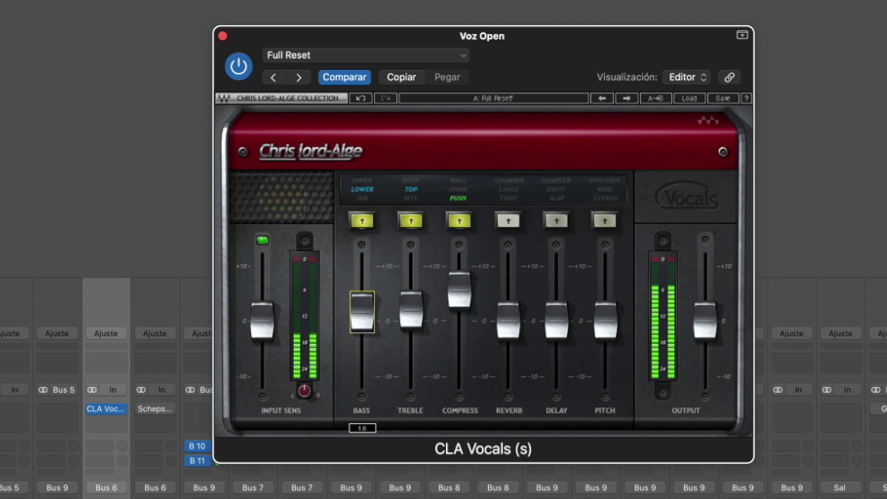
click(245, 70)
click(245, 71)
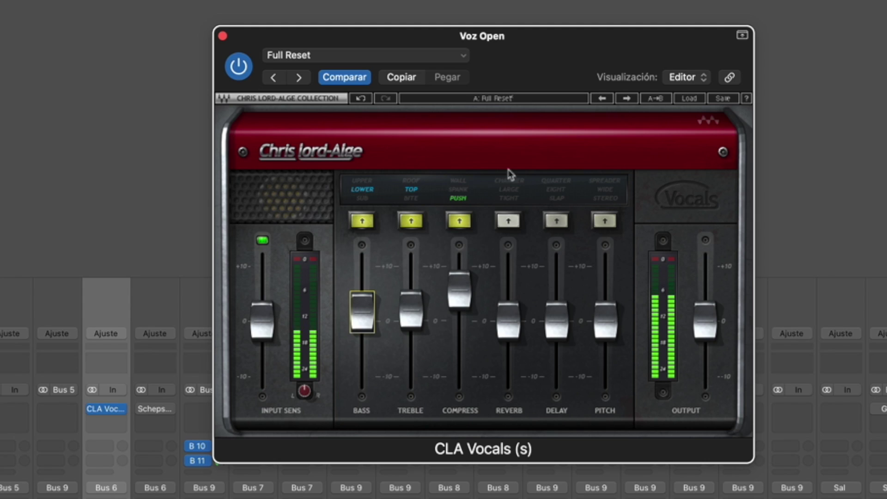
Switch the Reverb section on in Large mode with its fader just below 0
click(510, 219)
mouse_move(503, 316)
mouse_down()
mouse_move(503, 272)
mouse_move(503, 300)
mouse_move(517, 309)
mouse_up()
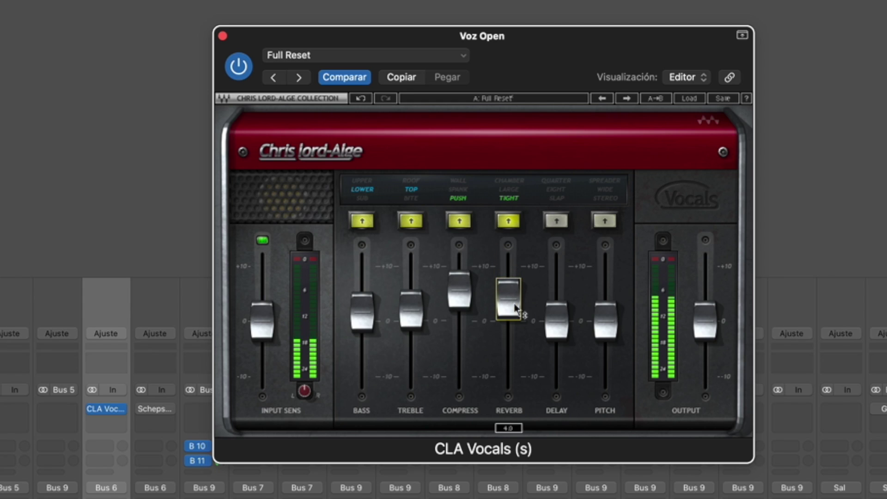
click(515, 199)
mouse_move(517, 298)
drag(516, 299, 519, 330)
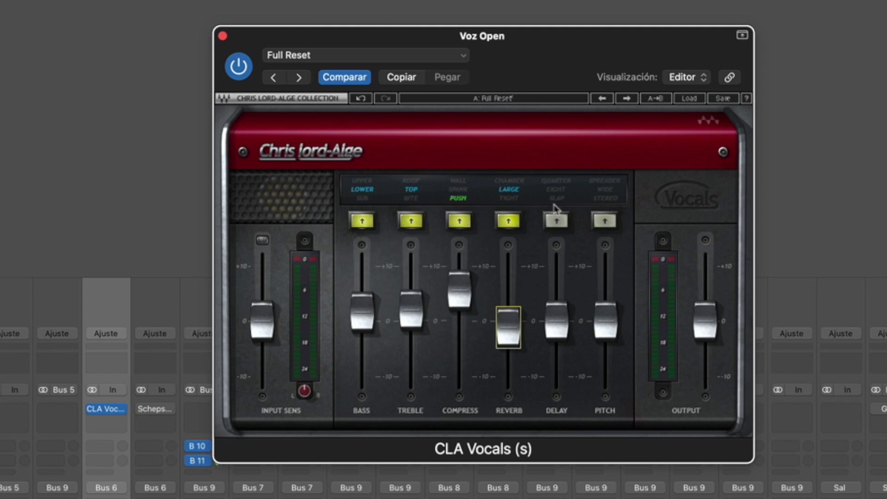
Start playback, try Delay in Slap mode with a high fader, and settle on Eight mode with the fader slightly above 0
mouse_move(550, 320)
key(space)
click(563, 200)
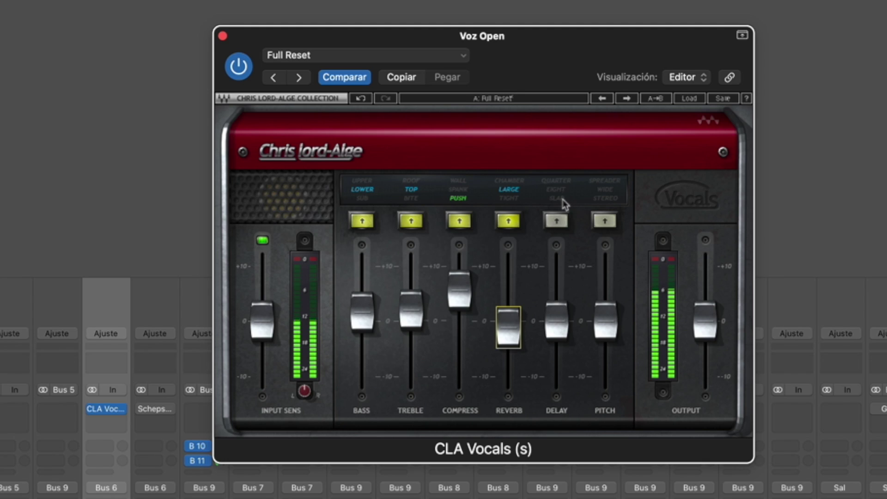
drag(557, 311, 557, 263)
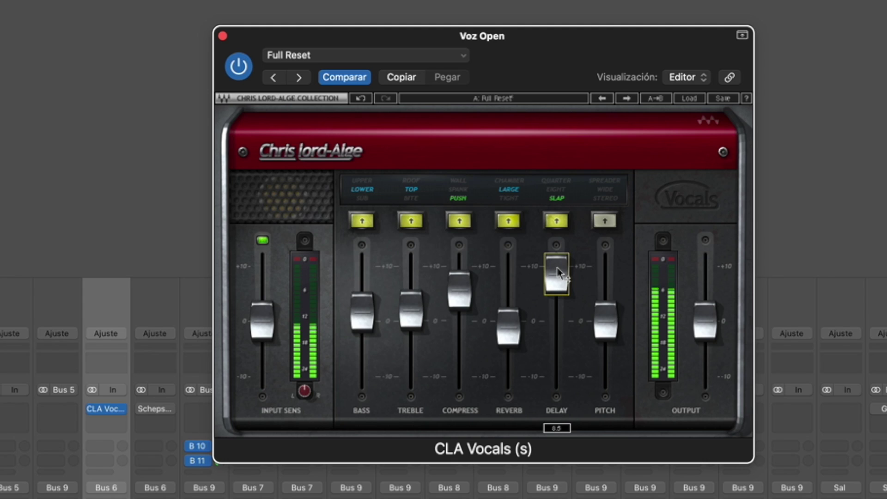
drag(554, 271, 547, 284)
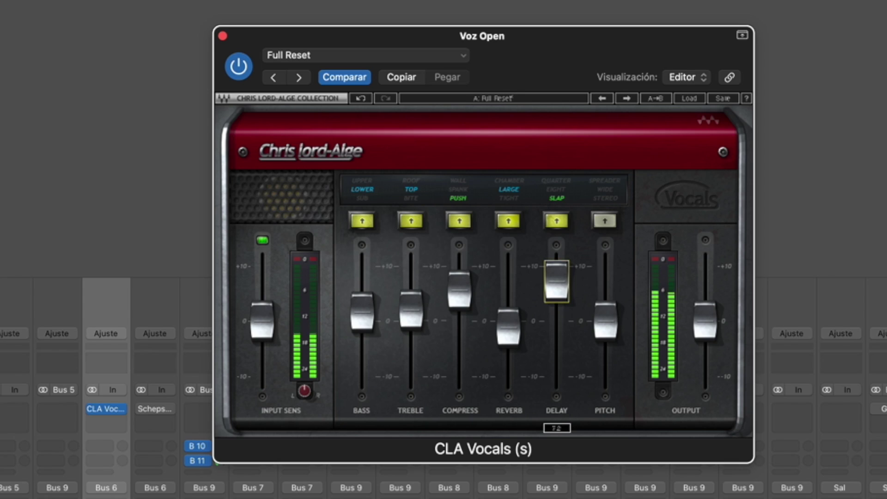
drag(575, 290, 576, 289)
click(557, 190)
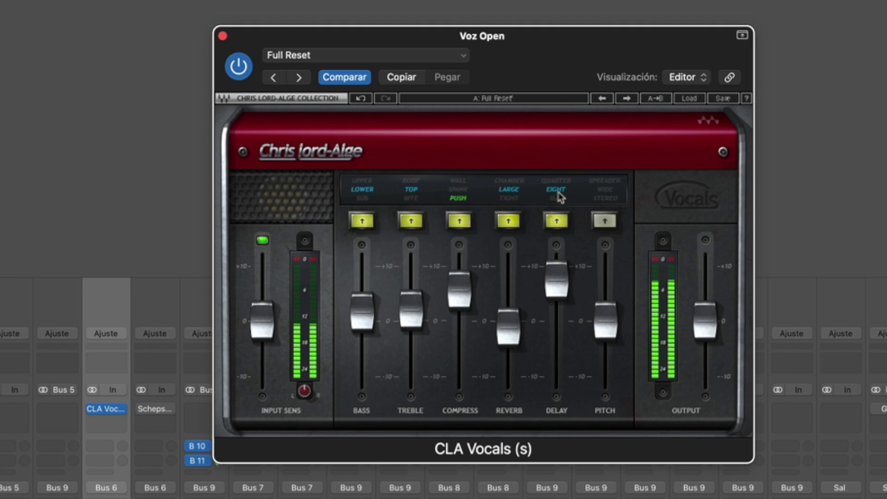
drag(563, 289, 564, 320)
Enable the Gain plug-in on the Stereo Out channel and lower the Compress fader to about +4
drag(460, 290, 460, 295)
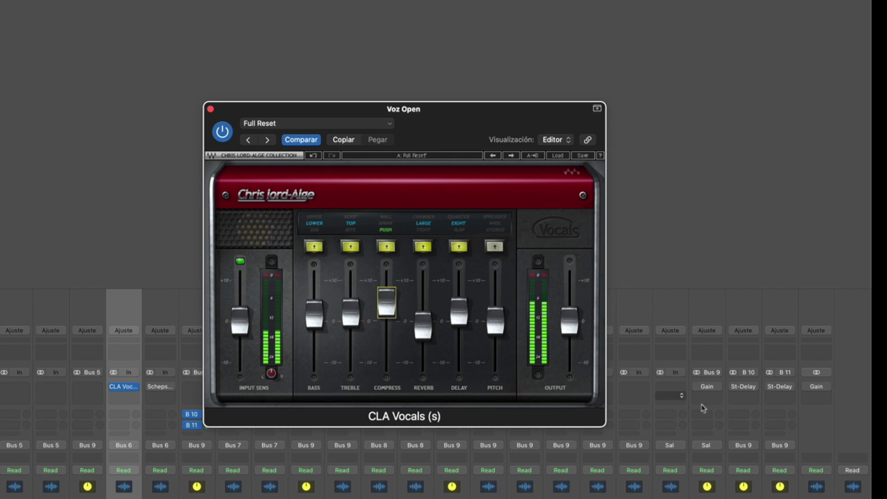
click(805, 389)
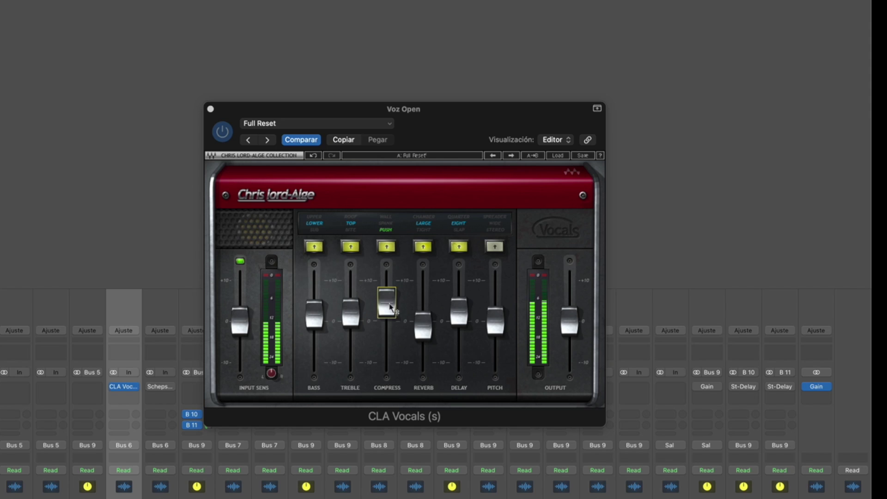
click(388, 305)
drag(389, 305, 388, 306)
Set the Output fader to about -1.3, checking the level with the Stereo Out Gain plug-in on and off
drag(569, 321, 575, 331)
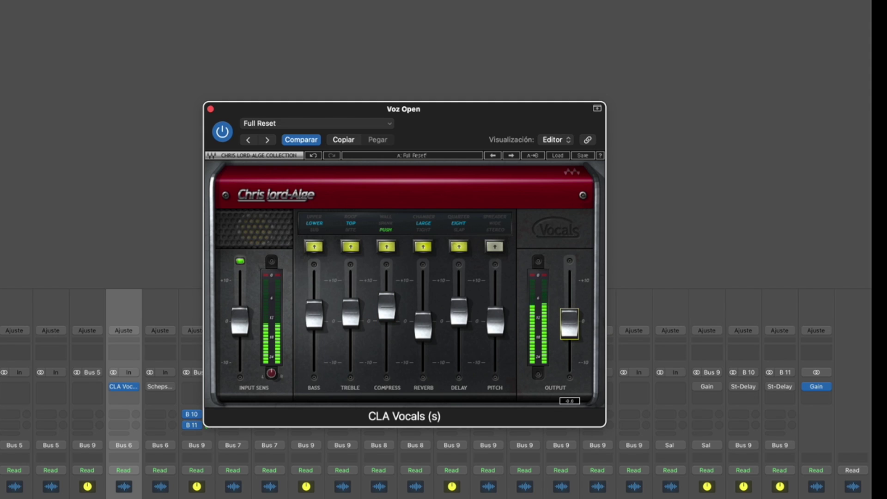
drag(575, 332, 579, 333)
click(745, 282)
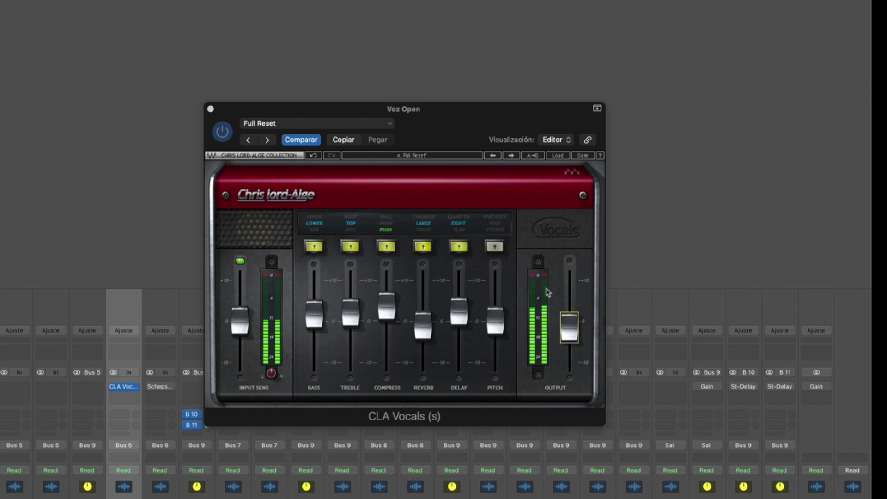
click(816, 386)
click(567, 338)
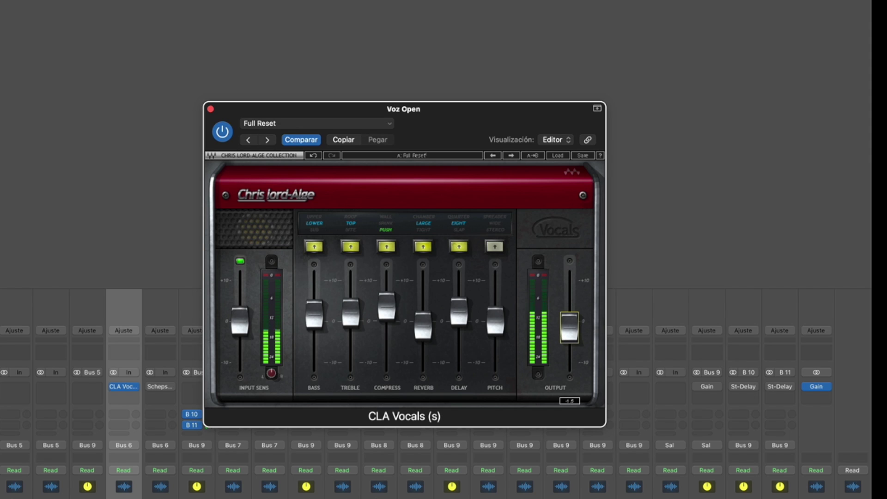
click(567, 336)
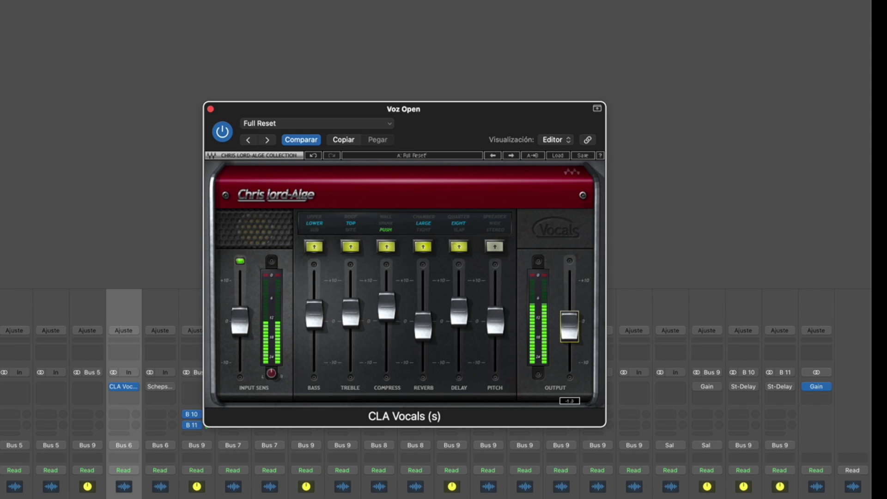
click(816, 386)
Nudge the Treble fader up, switch Pitch on in Stereo mode with its fader slightly above 0, and compare against bypass
click(351, 312)
click(504, 246)
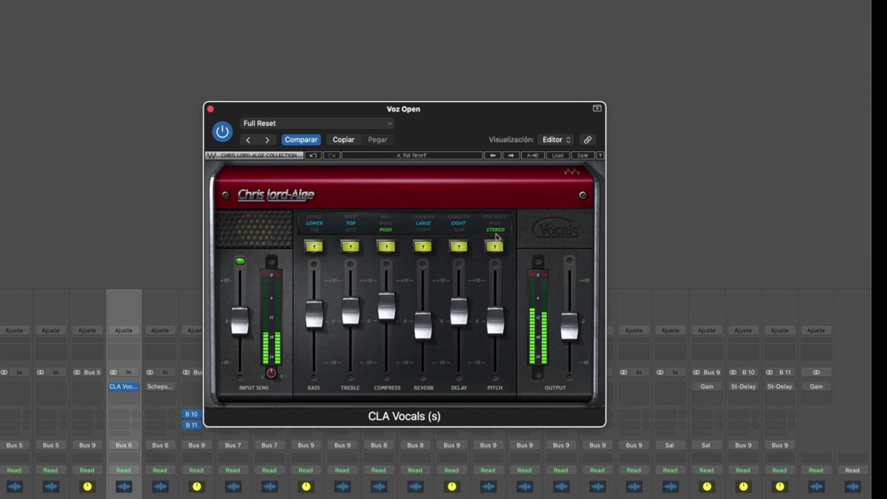
mouse_move(497, 299)
mouse_down()
mouse_move(497, 256)
mouse_move(495, 316)
mouse_up()
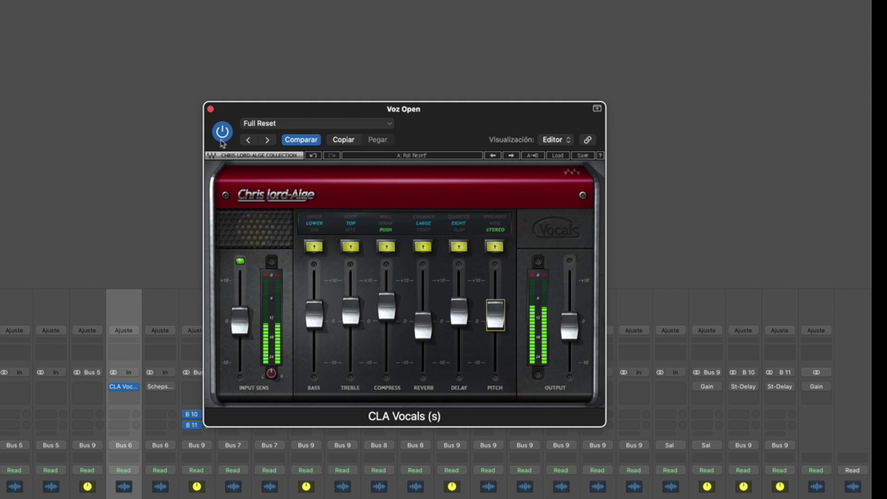
click(222, 131)
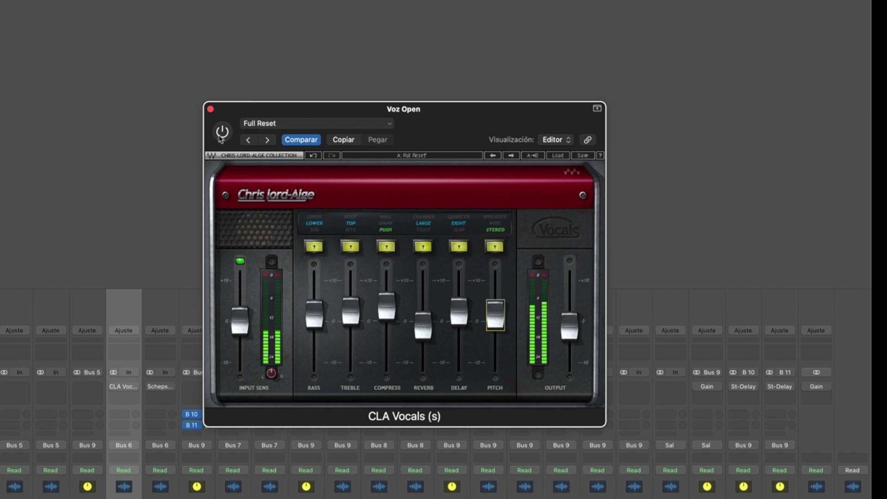
click(221, 133)
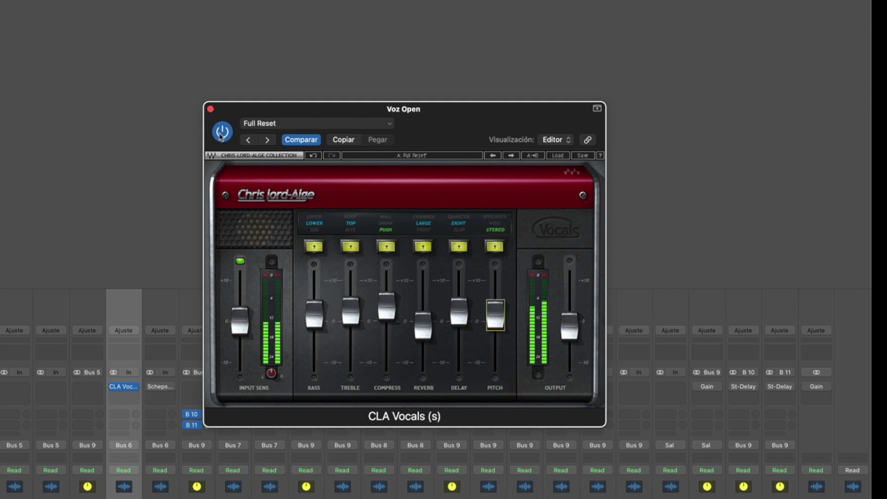
Raise the Output fader to just below 0 and compare the full vocal sound against bypass, leaving the plug-in active
click(572, 331)
drag(569, 326, 569, 324)
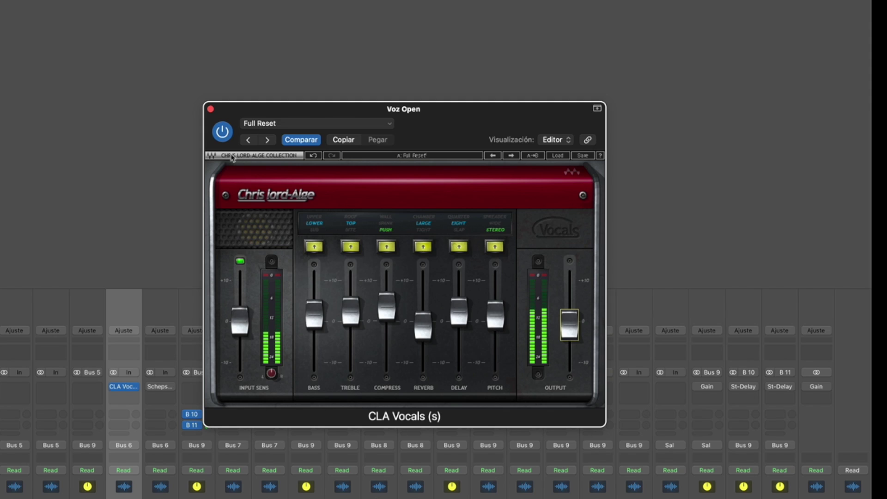
click(222, 133)
click(222, 133)
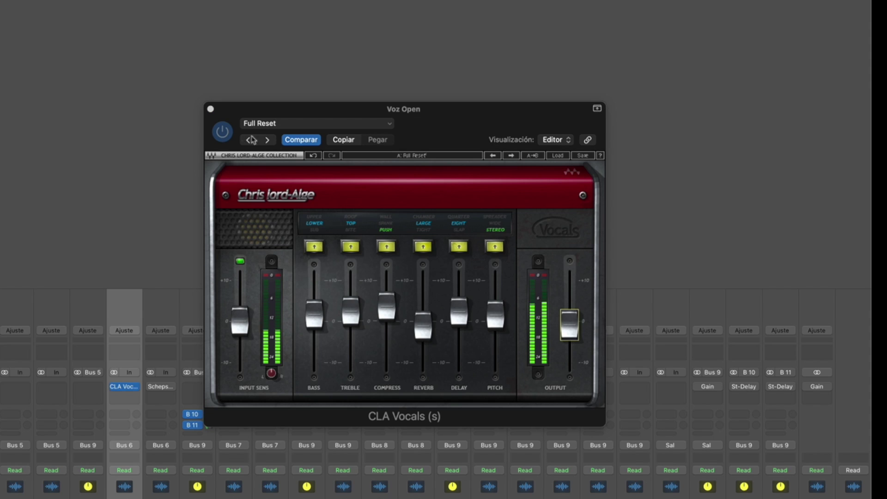
click(225, 143)
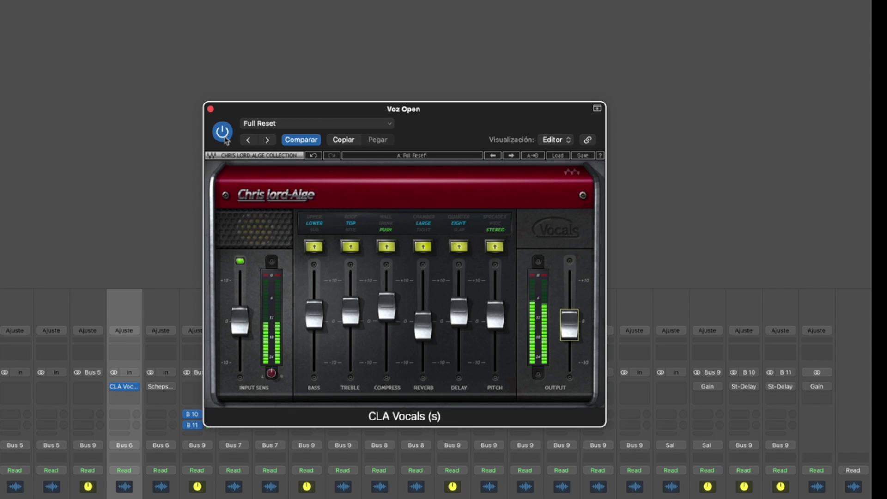
click(226, 139)
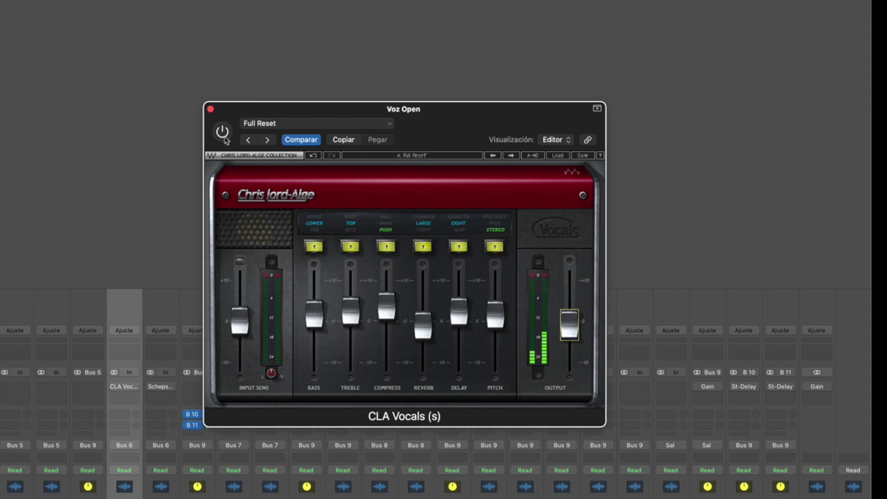
click(222, 133)
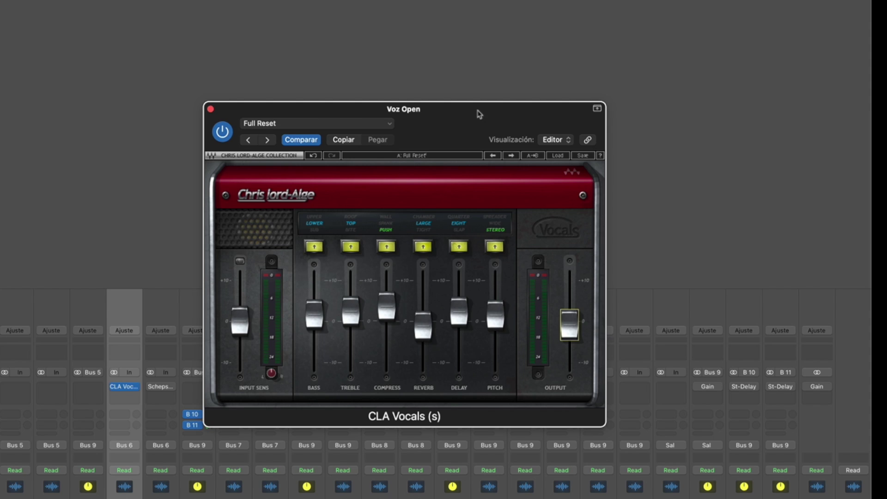
Reposition the CLA Vocals window, examine the Mono setting in the Stereo Out Gain plug-in, and toggle that plug-in on and off
drag(478, 111, 325, 99)
mouse_move(415, 308)
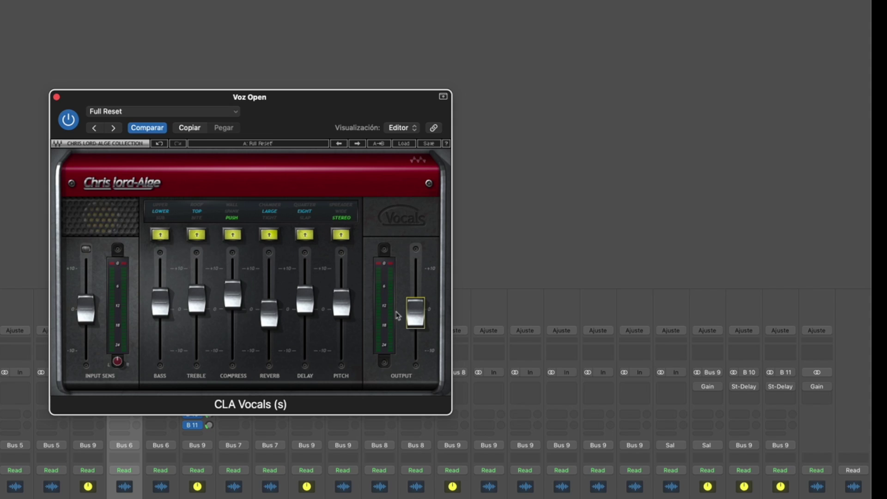
mouse_move(819, 393)
click(818, 387)
drag(159, 118, 150, 117)
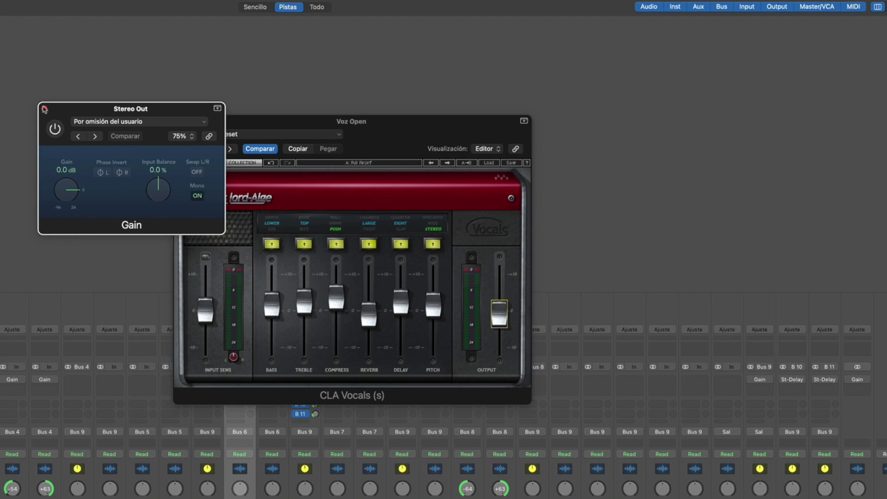
click(55, 130)
click(44, 109)
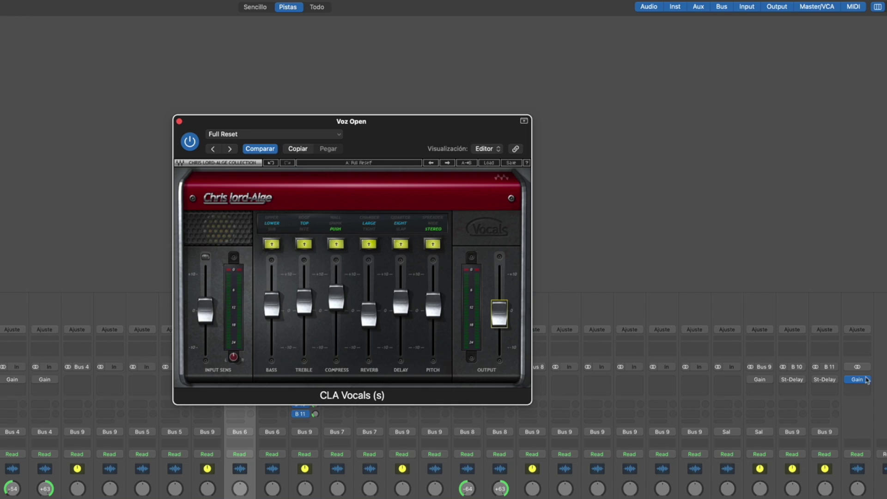
click(813, 372)
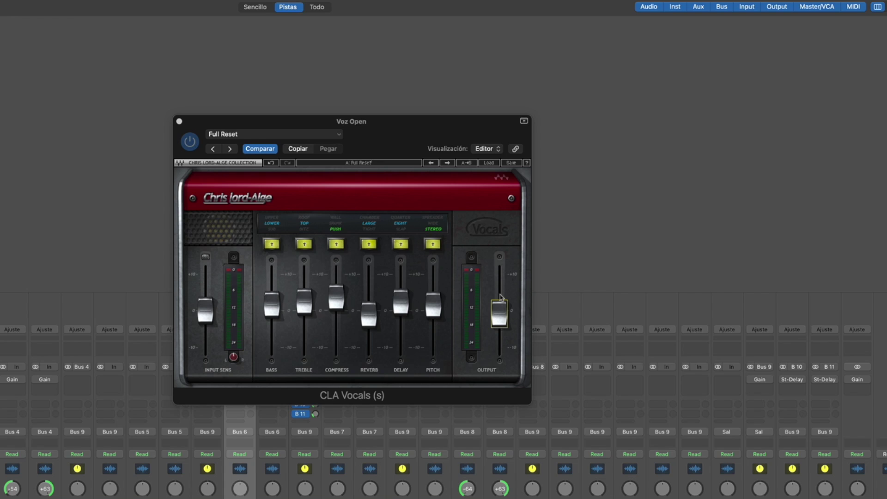
drag(372, 131, 333, 142)
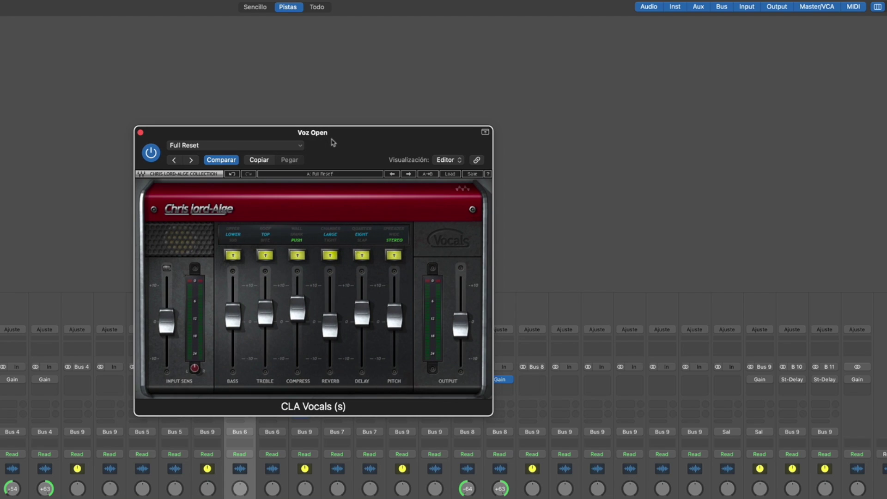